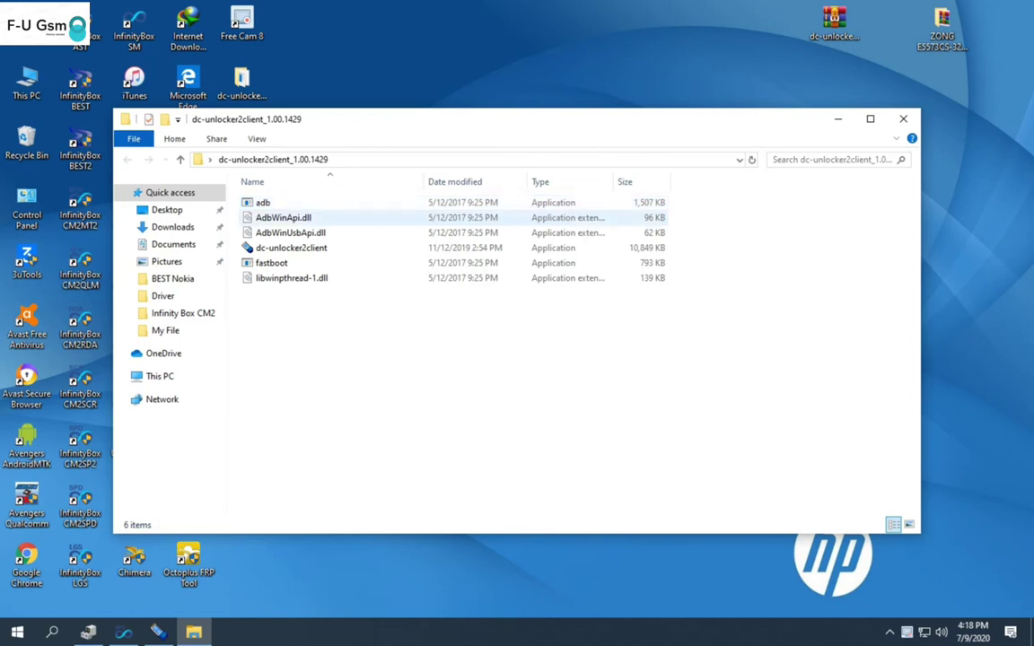
# - Select the dc-unlocker2client application and refresh the desktop twice
pyautogui.click(292, 248)
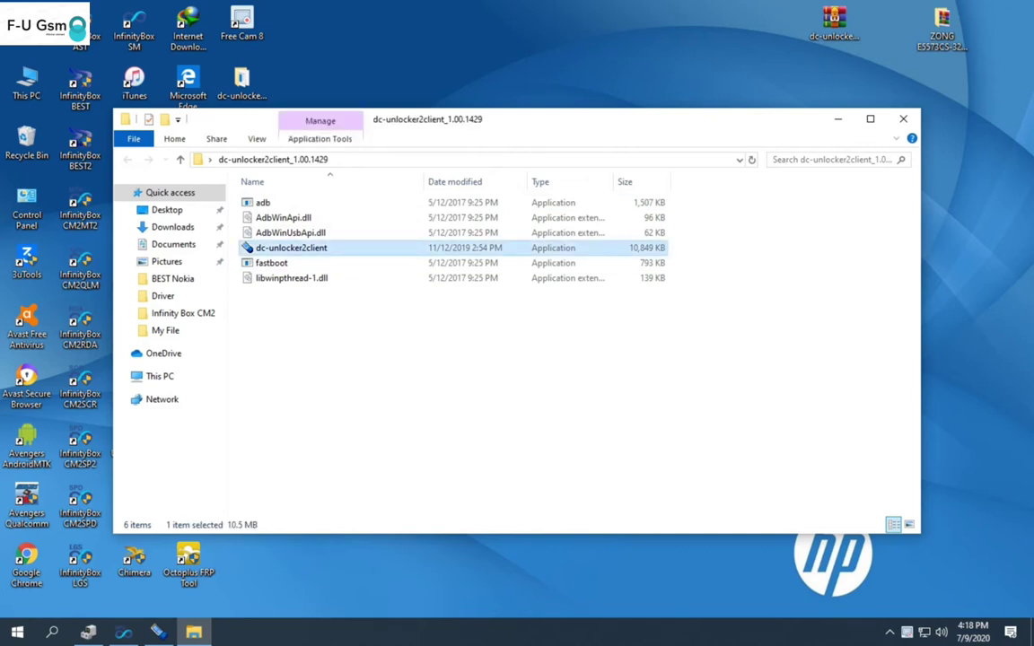
pyautogui.rightClick(536, 2)
pyautogui.click(563, 43)
pyautogui.rightClick(525, 3)
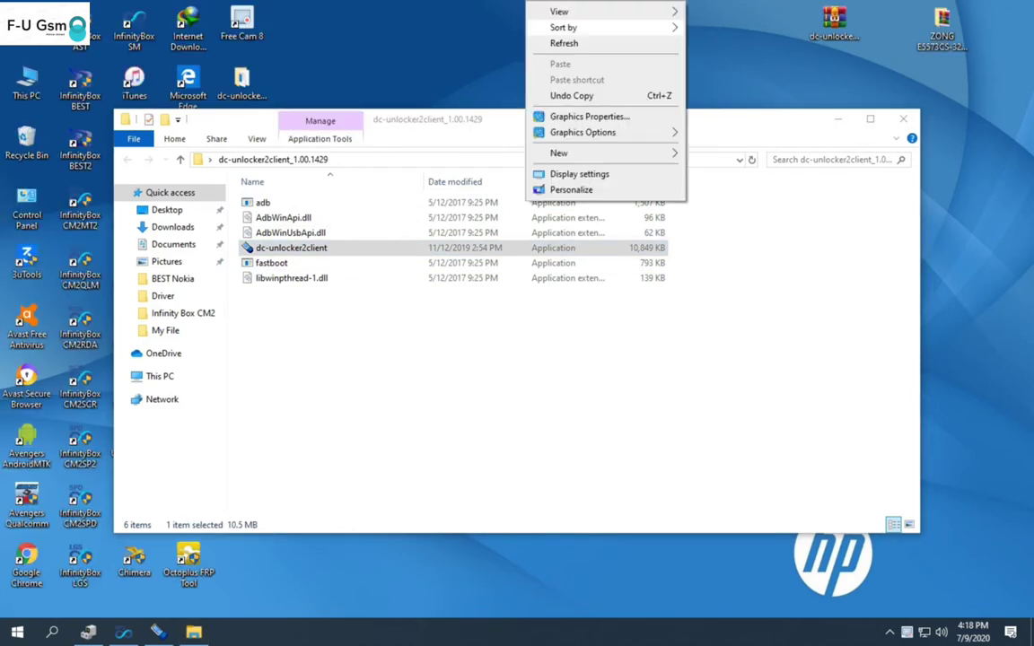
pyautogui.click(564, 43)
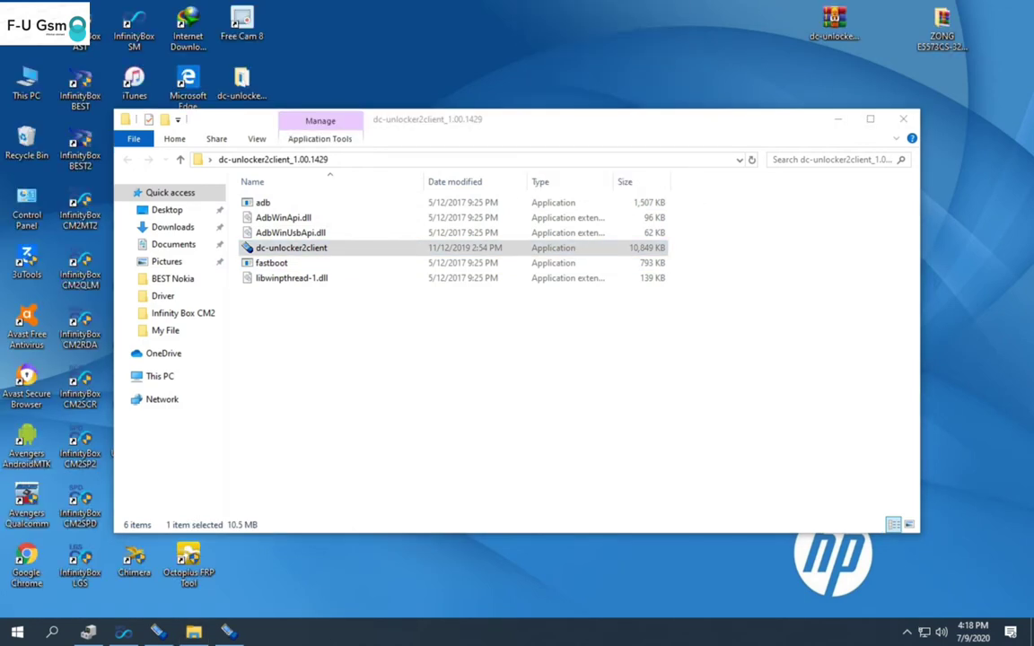
# - Refresh the desktop once more and dismiss the 'Program already running!' warning
pyautogui.rightClick(487, 3)
pyautogui.click(530, 40)
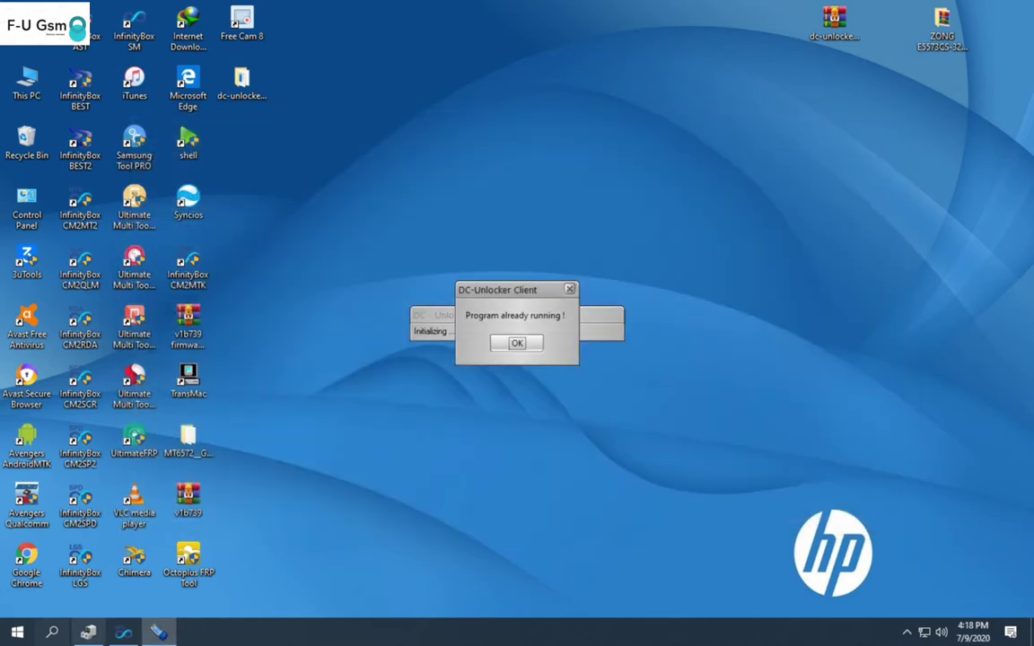
pyautogui.press('Return')
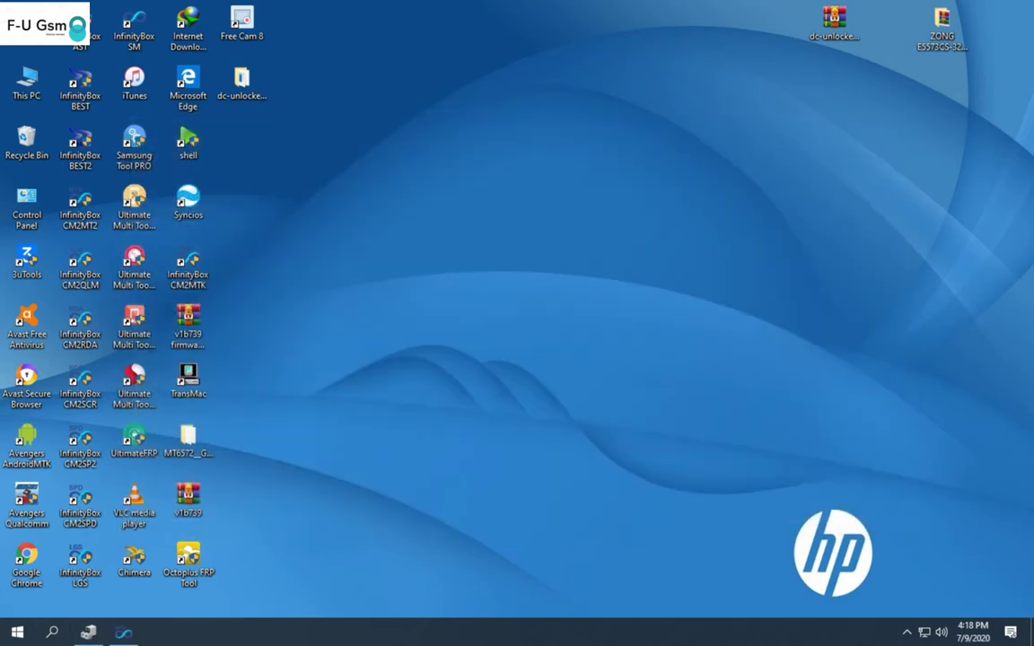
# - Open the dc-unlocker folder and launch dc-unlocker2client next to Device Manager
pyautogui.doubleClick(241, 85)
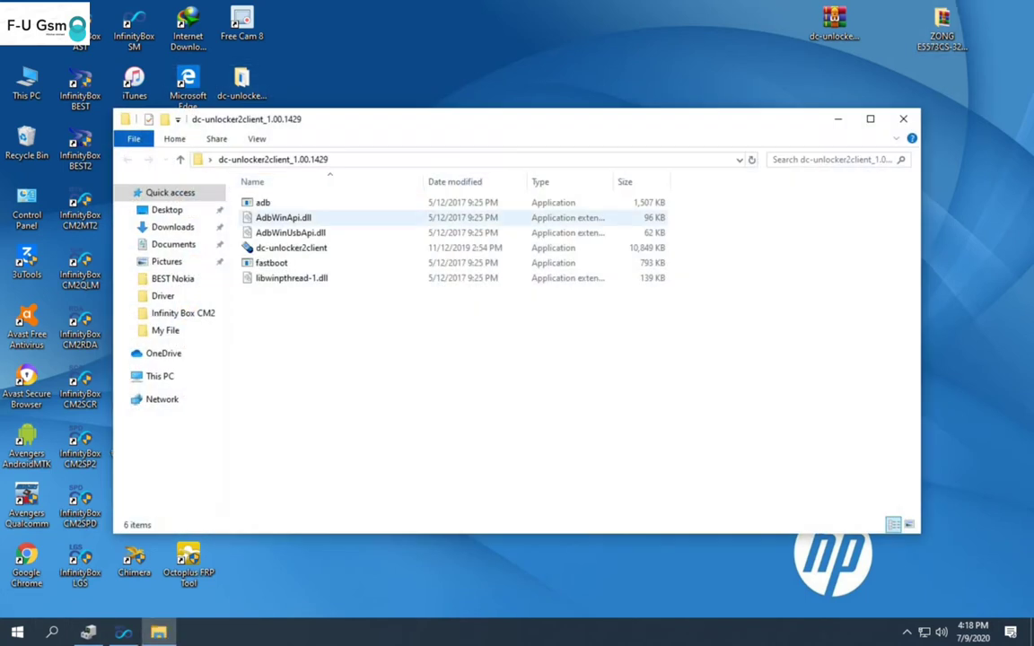
pyautogui.click(291, 248)
pyautogui.hotkey('alt', 'F4')
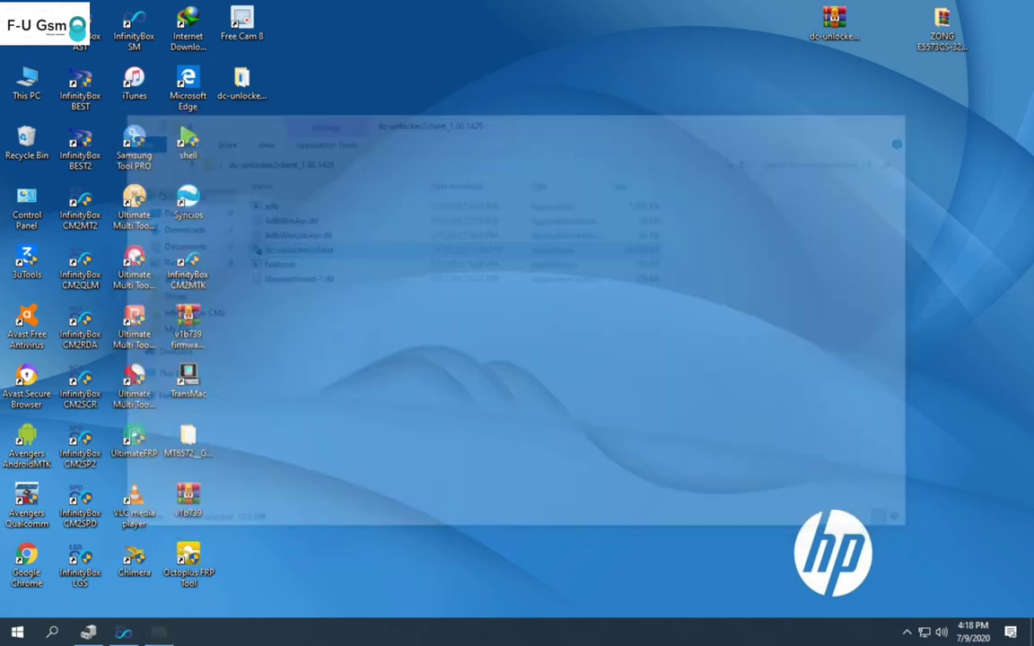
pyautogui.hotkey('shift', 'F10')
pyautogui.press('Escape')
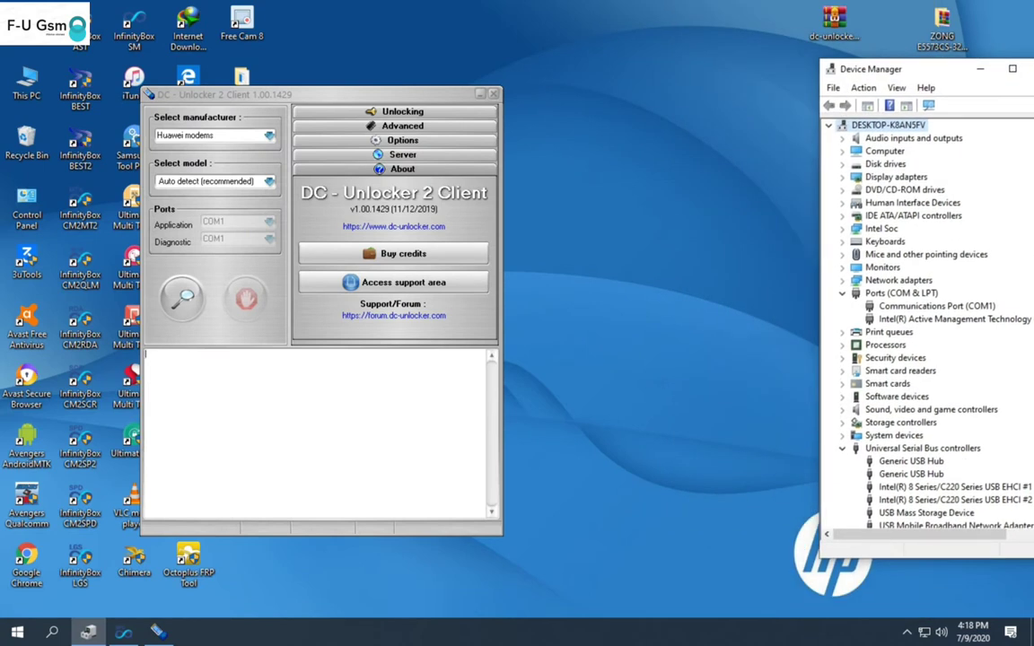
# - Run Huawei modem detection, move the DC-Unlocker window, refresh the desktop, and detect again
pyautogui.click(182, 297)
pyautogui.moveTo(270, 94); pyautogui.dragTo(474, 65)
pyautogui.rightClick(474, 3)
pyautogui.click(516, 40)
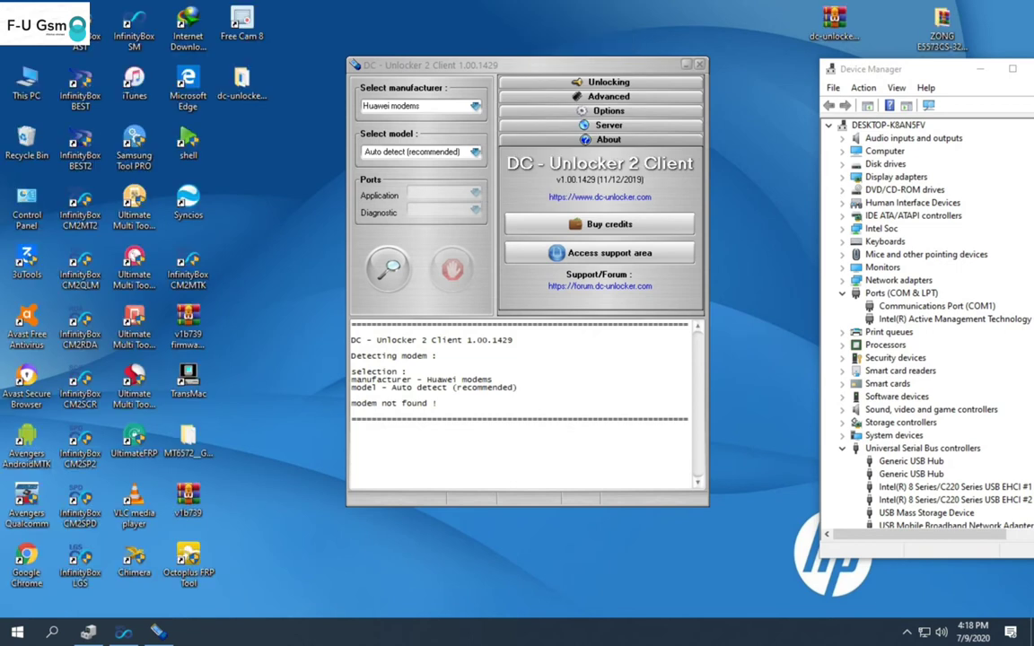
pyautogui.click(387, 268)
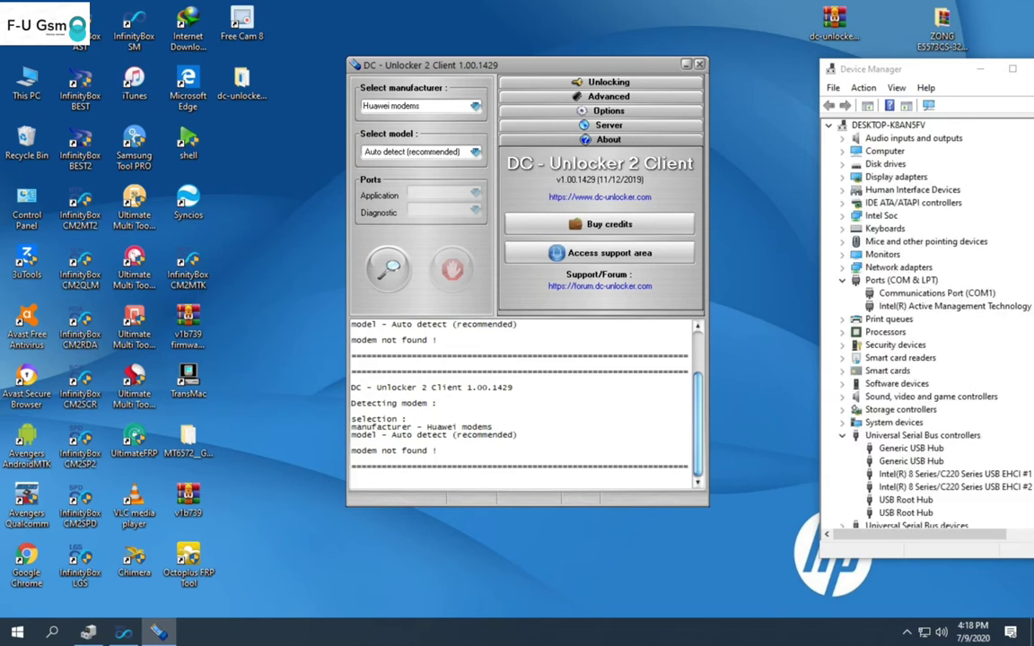
# - Refresh the Device Manager list and the desktop, then run modem detection a third time
pyautogui.hotkey('alt', 'Tab')
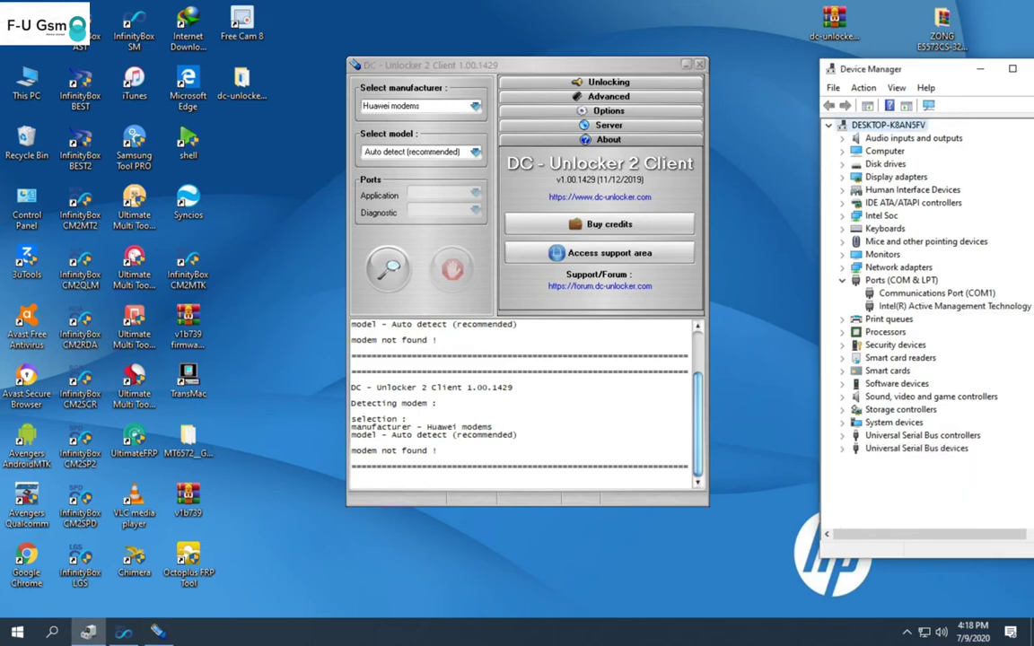
pyautogui.rightClick(718, 246)
pyautogui.click(723, 283)
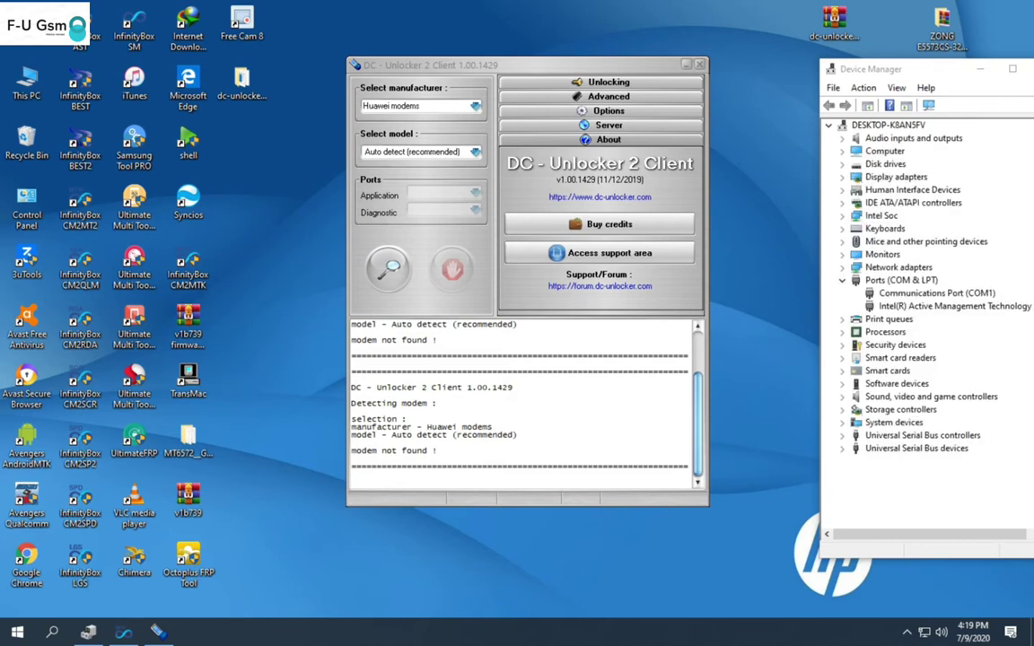
pyautogui.click(388, 268)
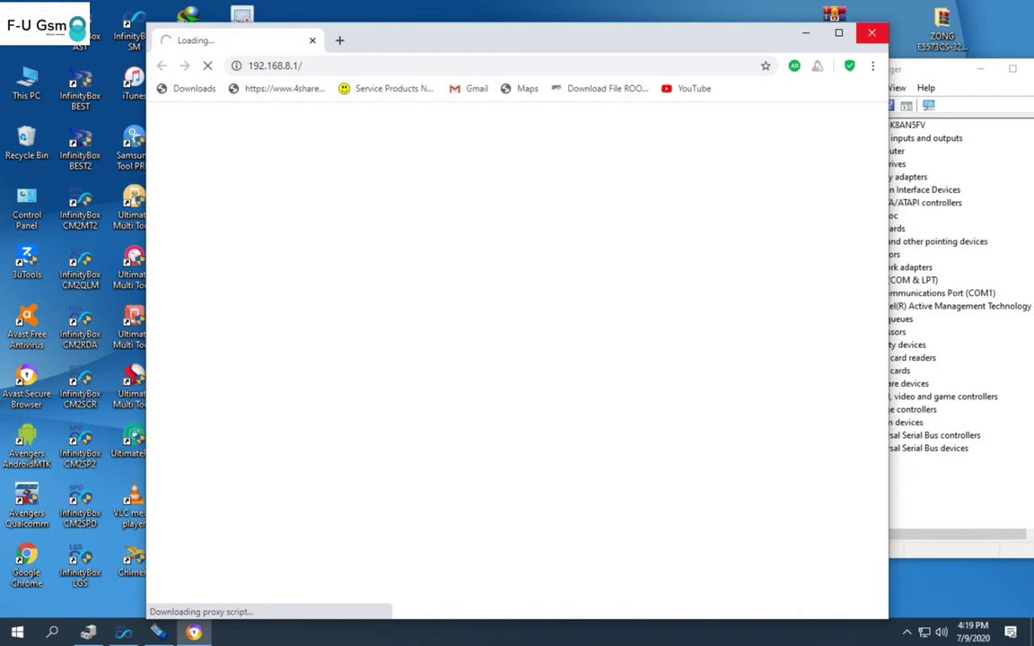
# - Close the Chrome window loading 192.168.8.1 and refresh the desktop three times
pyautogui.click(871, 32)
pyautogui.rightClick(506, 2)
pyautogui.click(542, 42)
pyautogui.rightClick(506, 3)
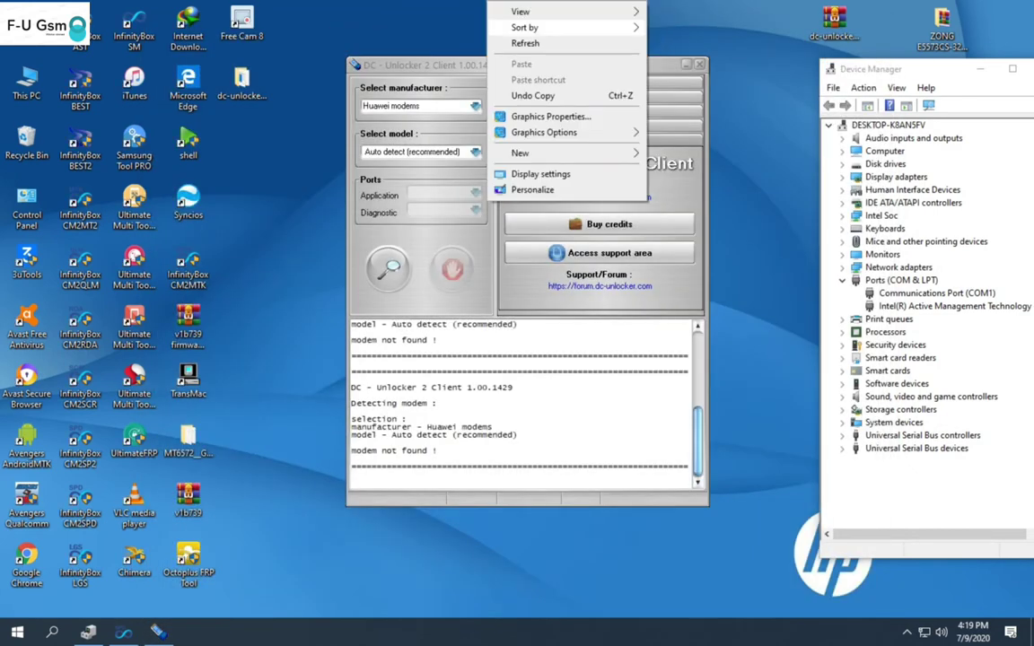
pyautogui.click(542, 42)
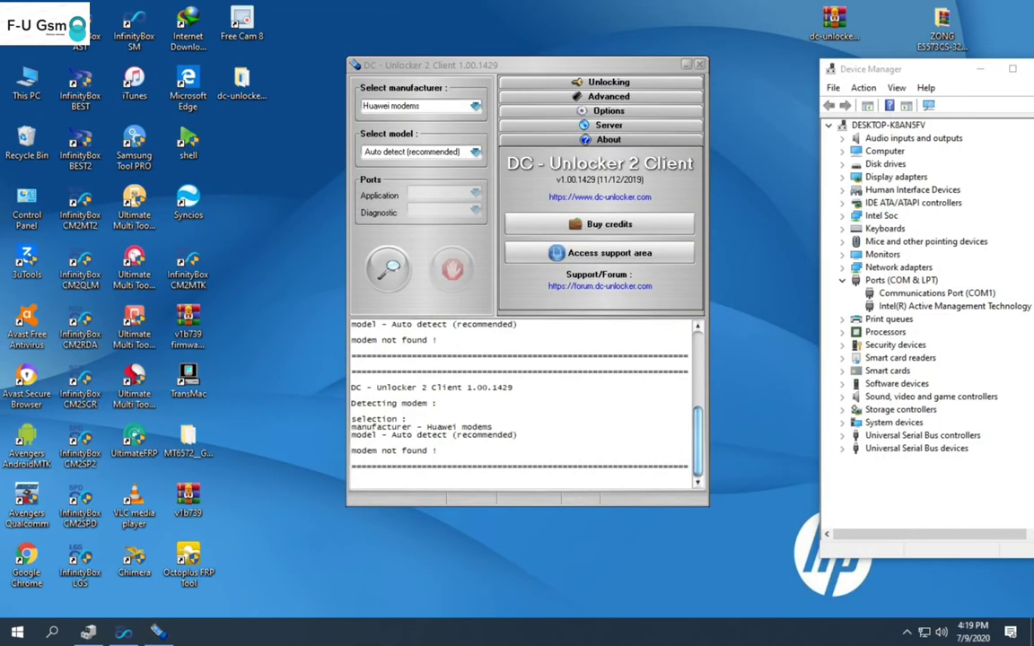
pyautogui.rightClick(473, 3)
pyautogui.click(507, 42)
# - Detect the E5573Cs-322 on COM9, then mark its firmware 21.333.64.01.1456 and IMEI in the log
pyautogui.click(387, 268)
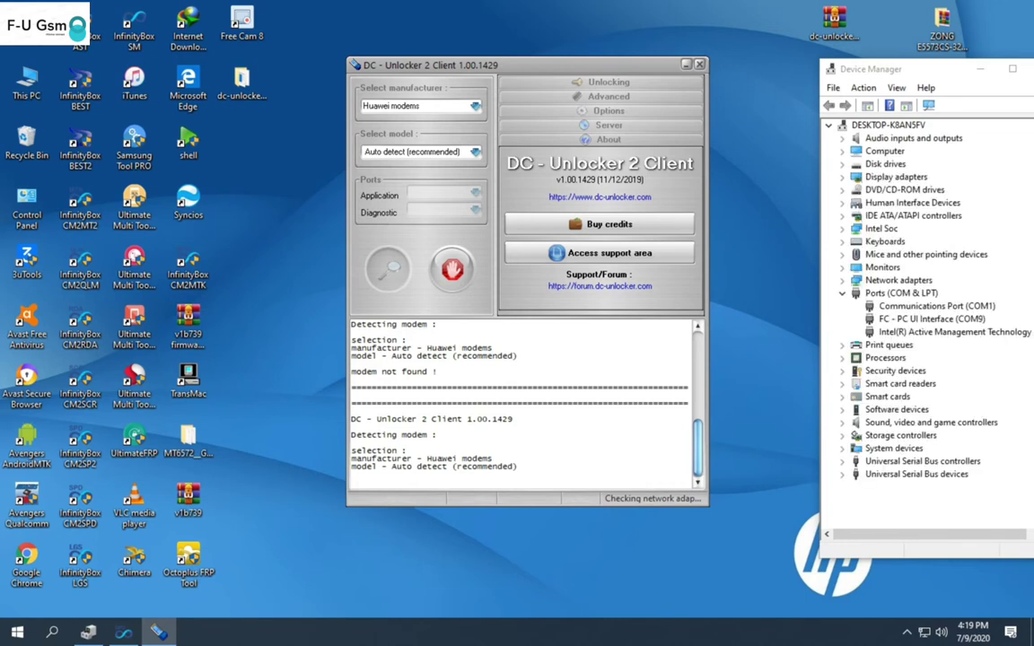
pyautogui.click(931, 319)
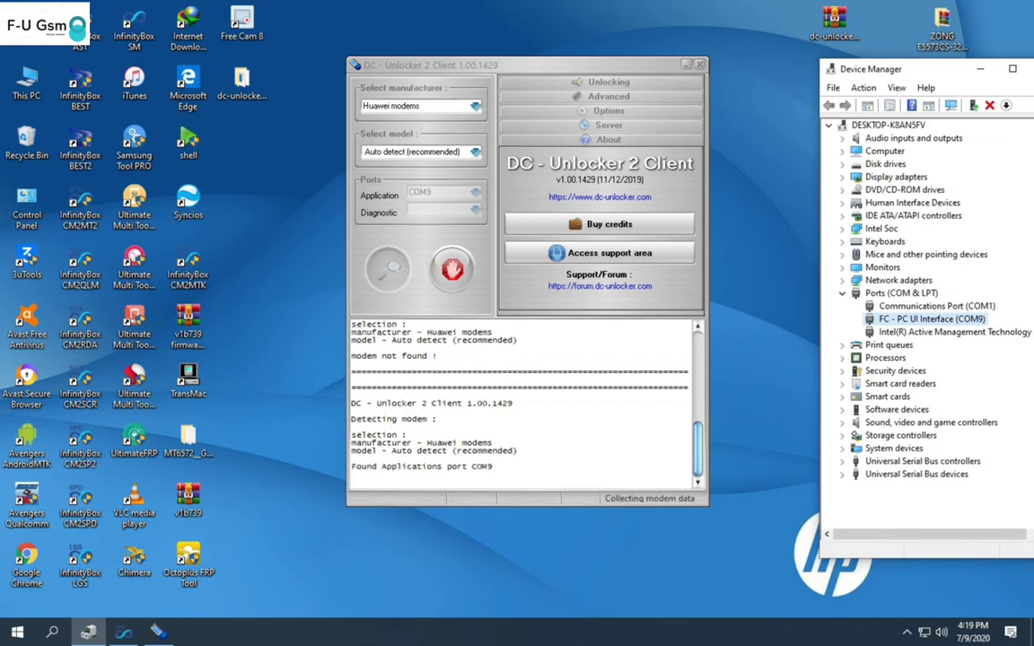
pyautogui.moveTo(454, 419); pyautogui.dragTo(548, 419)
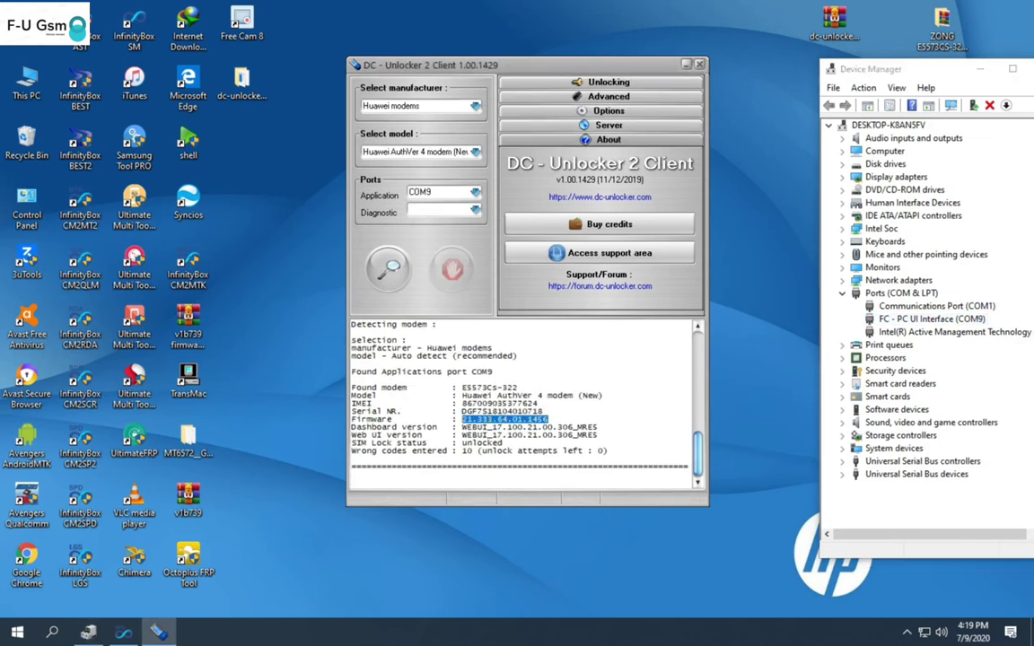
pyautogui.doubleClick(499, 403)
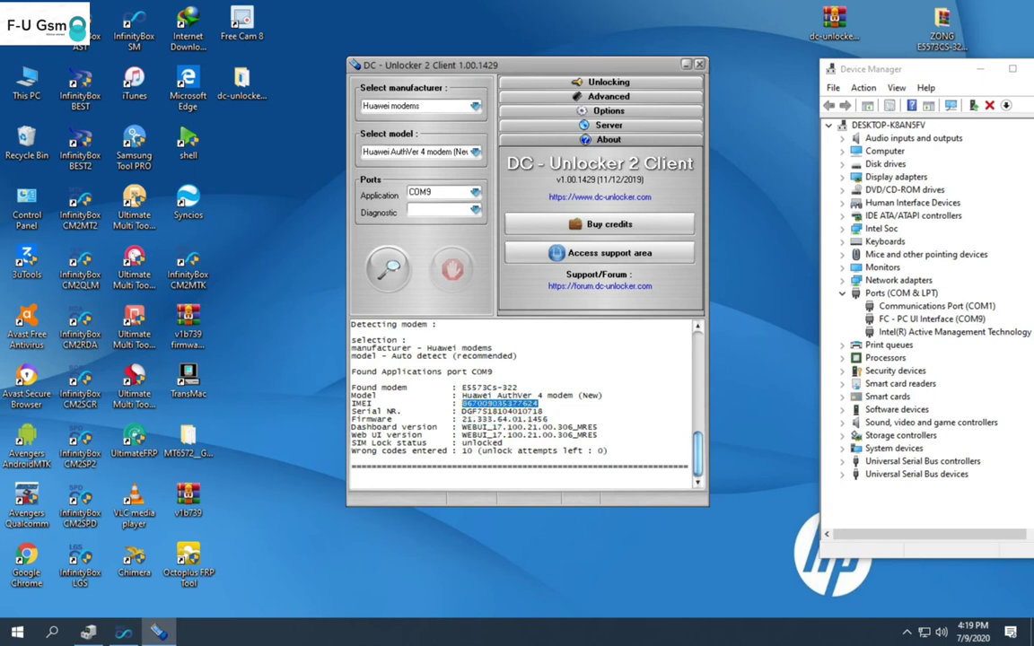
pyautogui.click(494, 371)
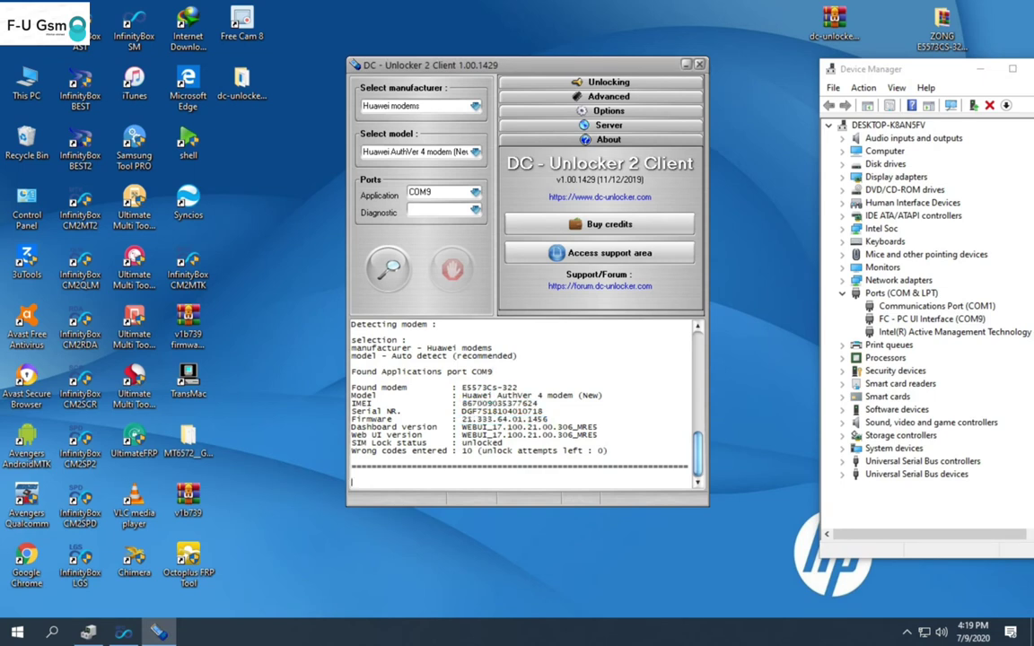
# - Type the AT command at^reset on the log's last line
pyautogui.write('at^reset')
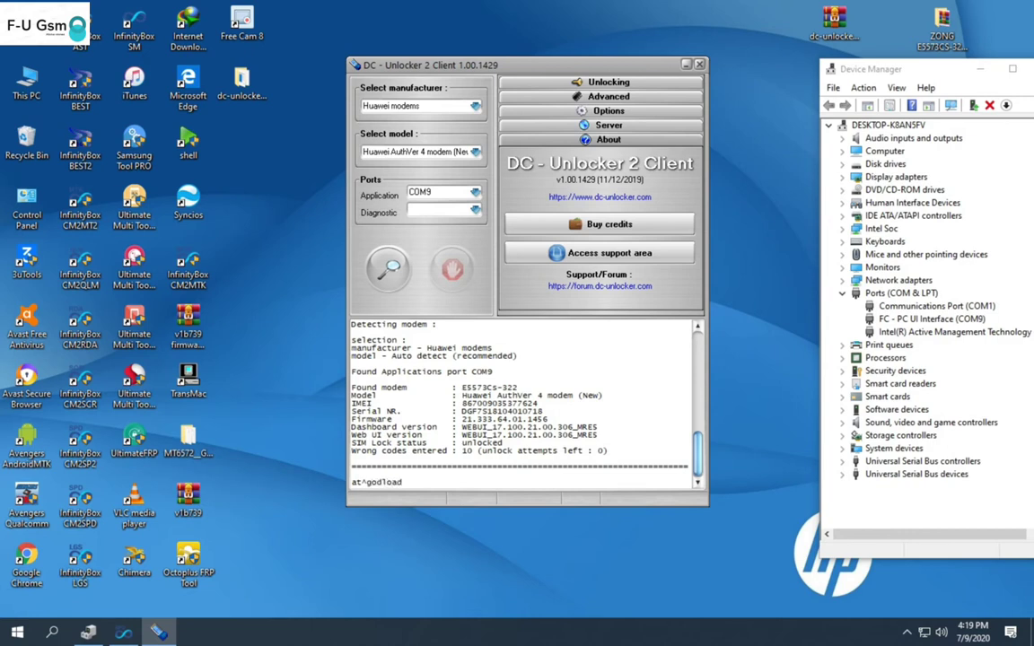
# - Send at^godload so the modem answers OK, close Device Manager, and select the ZONG desktop folder
pyautogui.press('Return')
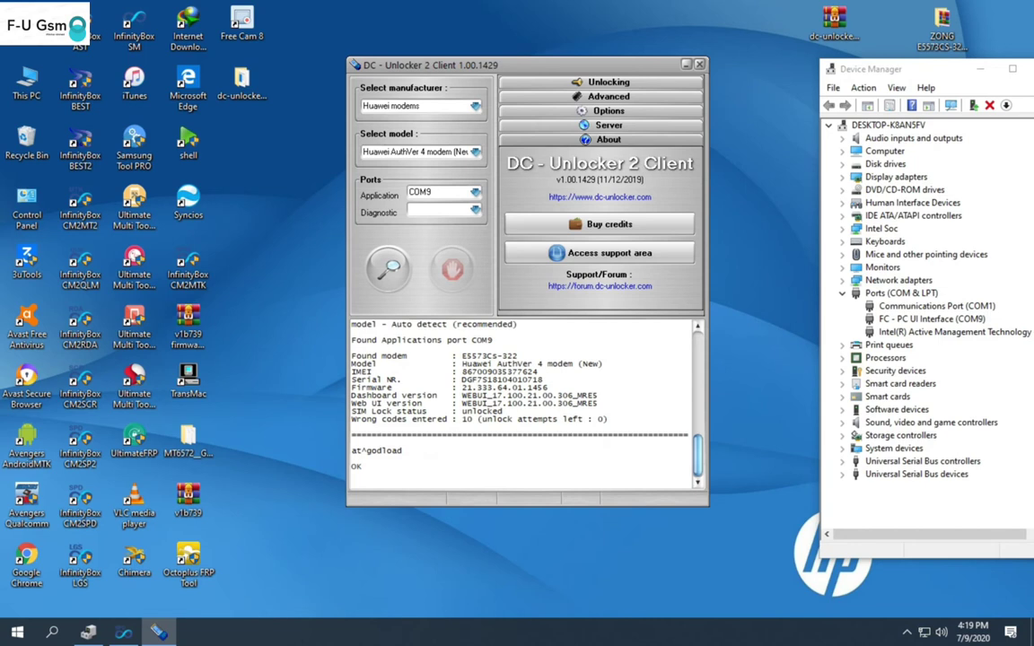
pyautogui.click(981, 69)
pyautogui.click(942, 27)
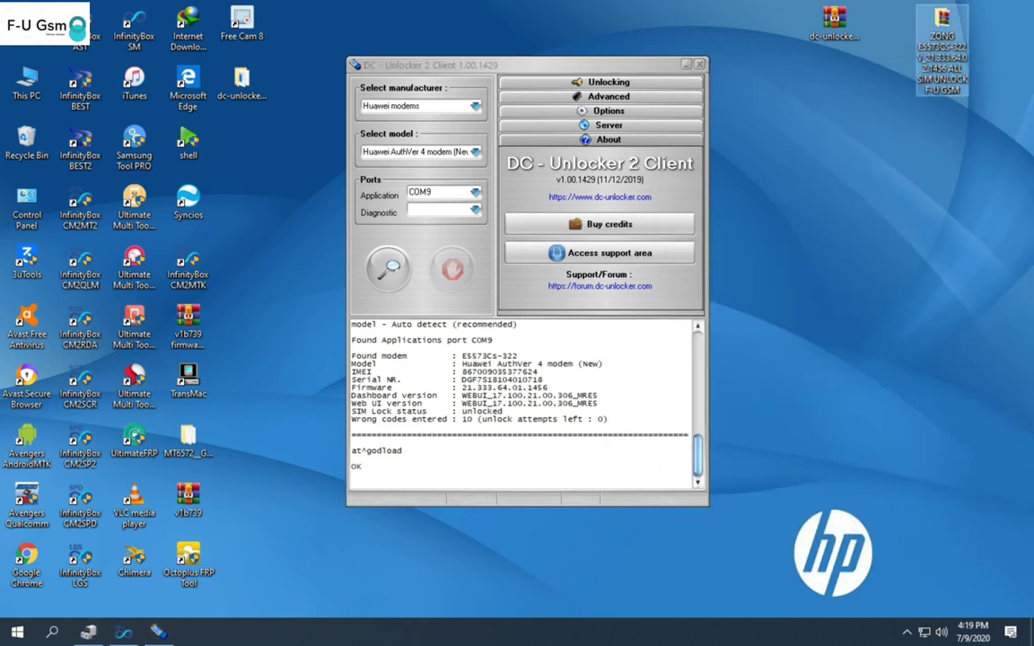
pyautogui.click(906, 632)
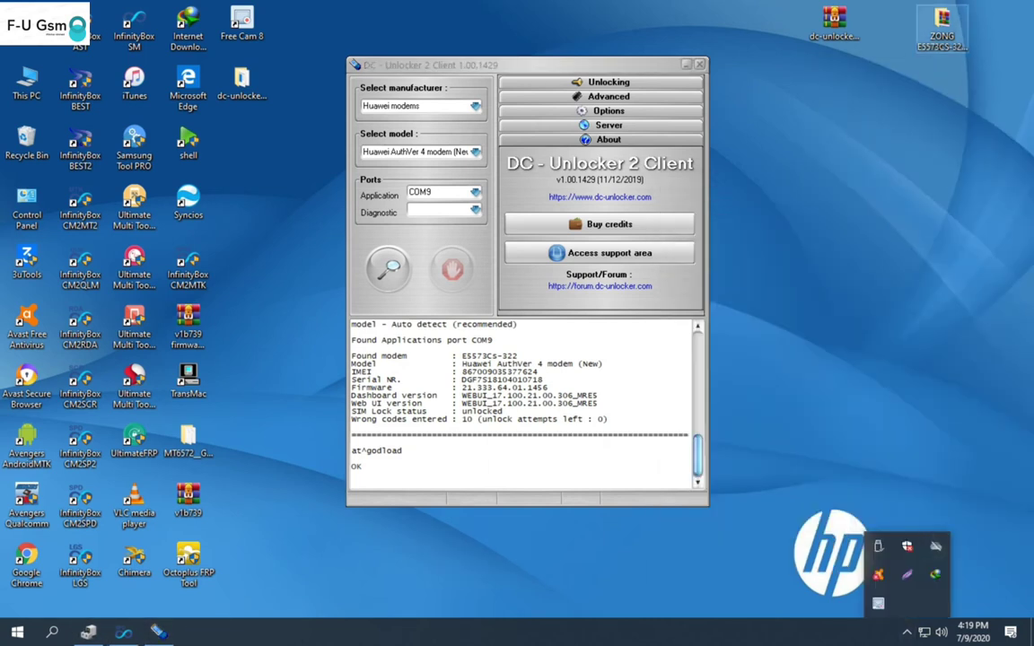
pyautogui.click(941, 27)
# - Open the ZONG E5573CS-322 folder, back out of Extract files, and open the flasher archive in WinRAR
pyautogui.press('Return')
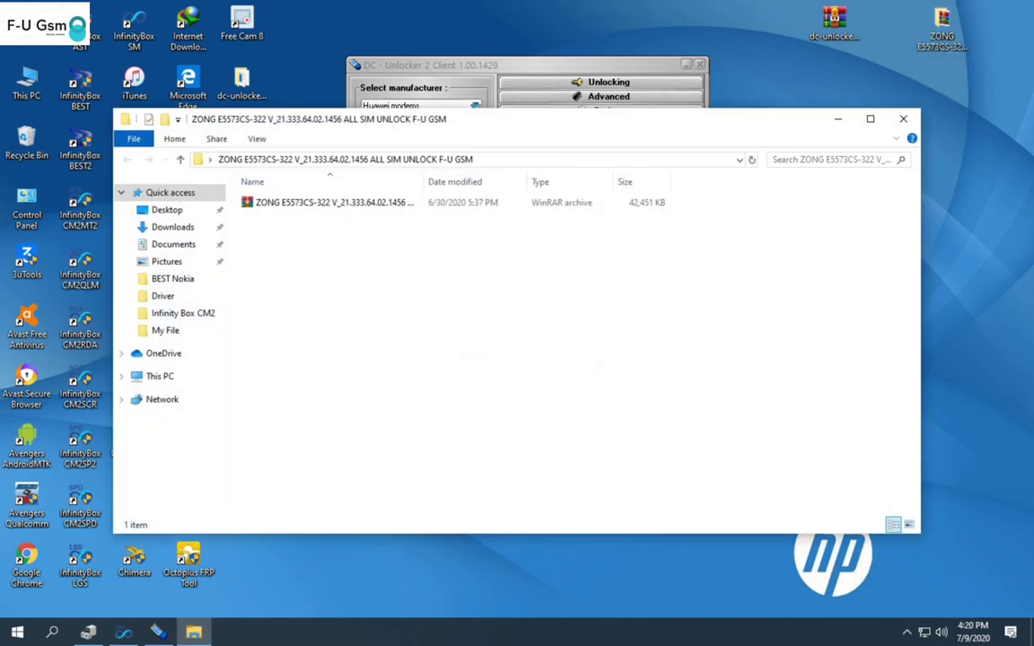
pyautogui.moveTo(628, 119); pyautogui.dragTo(793, 114)
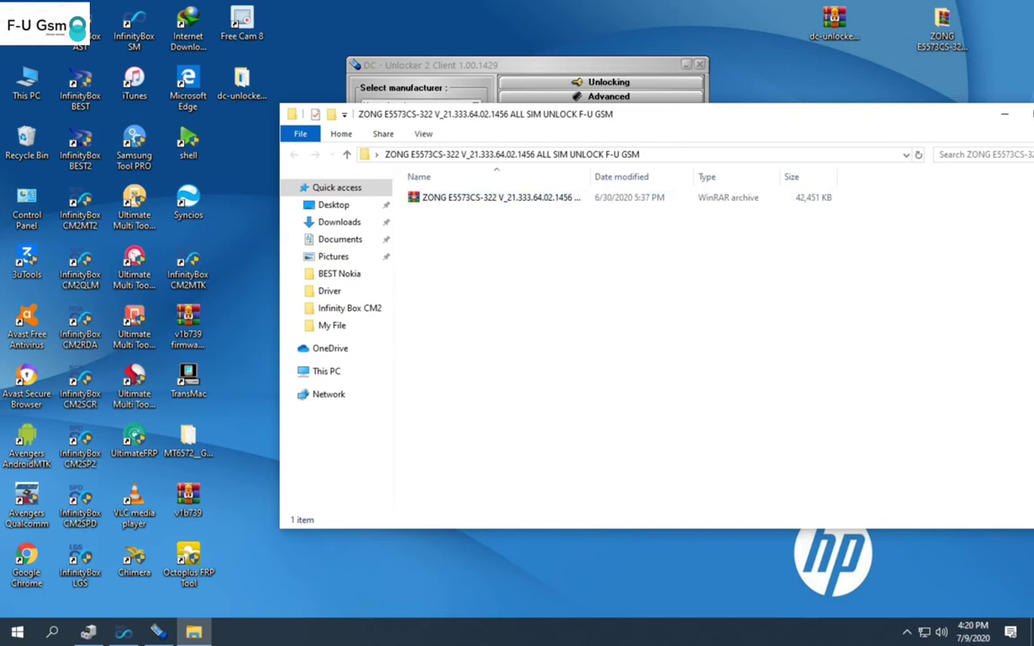
pyautogui.rightClick(555, 196)
pyautogui.click(604, 235)
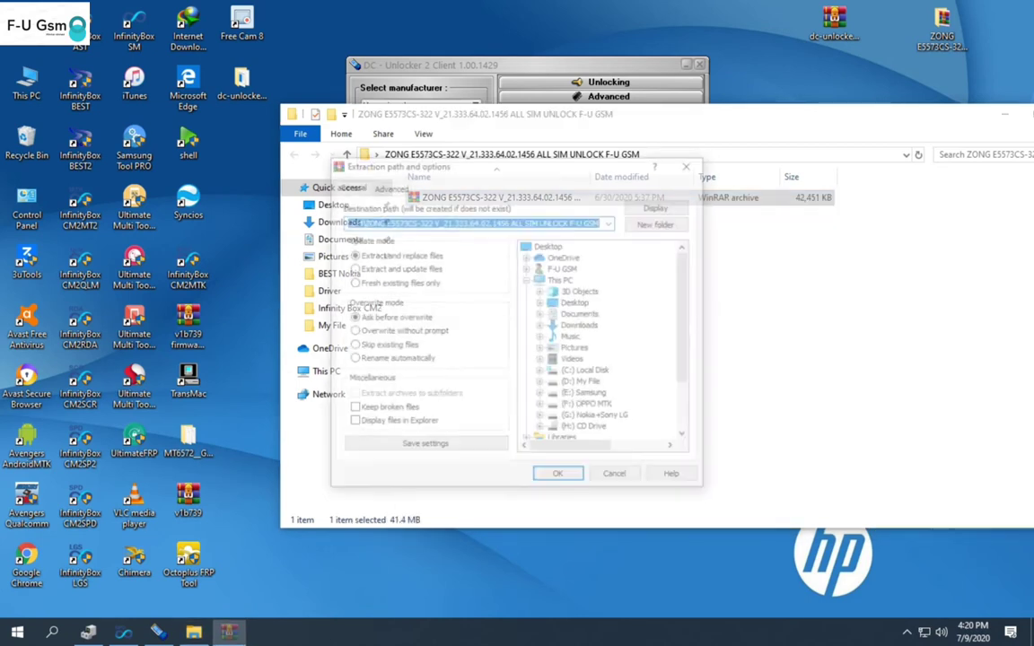
pyautogui.press('Escape')
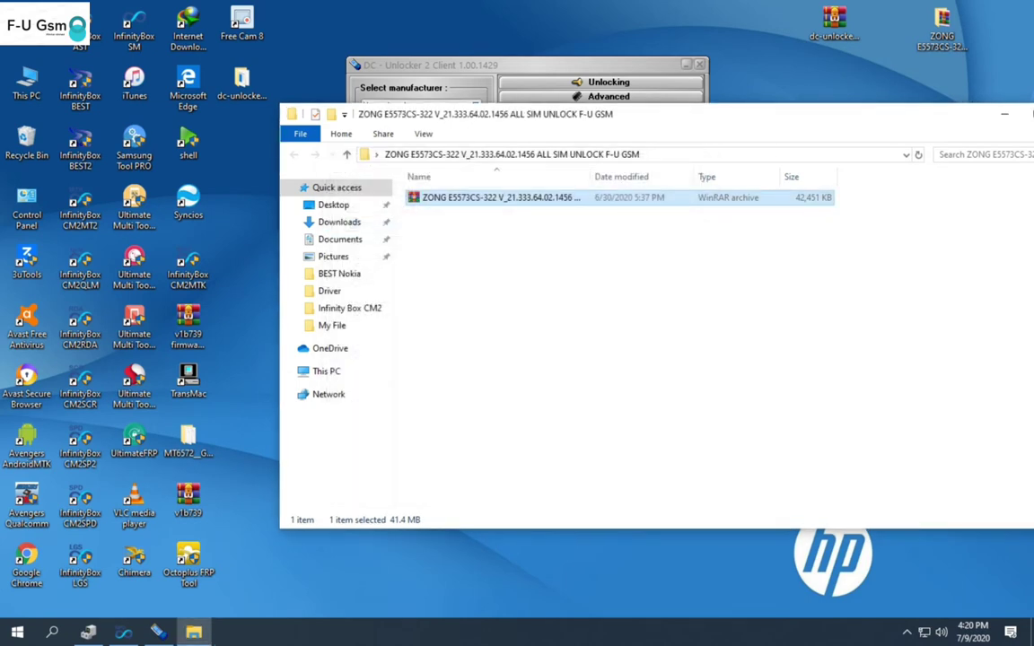
pyautogui.press('Return')
# - Run the flasher executable from the archive, entering the archive password with Show password ticked
pyautogui.press('Down')
pyautogui.press('Return')
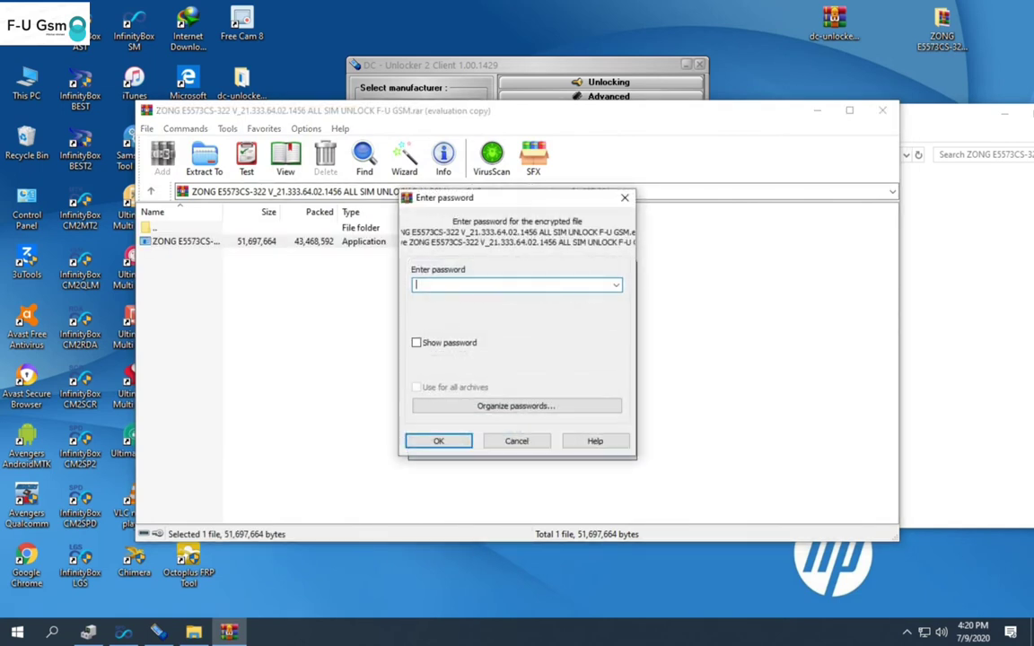
pyautogui.hotkey('alt', 's')
pyautogui.press('Return')
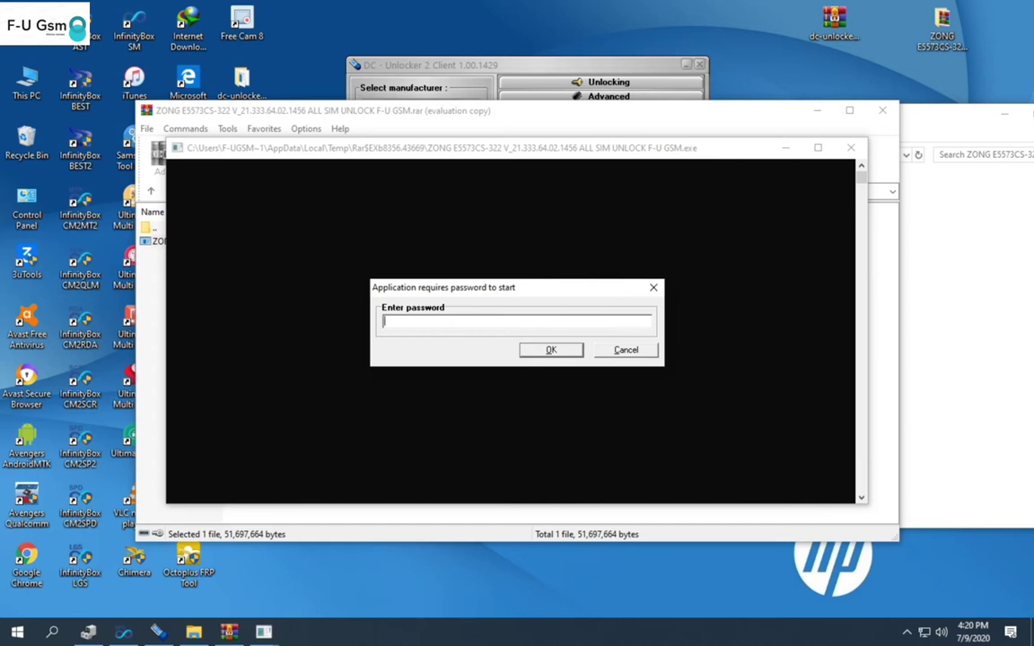
# - Enter the flasher's startup password, correcting a mistyped attempt, and start flashing the modem on COM9
pyautogui.write('*******')
pyautogui.press('Return')
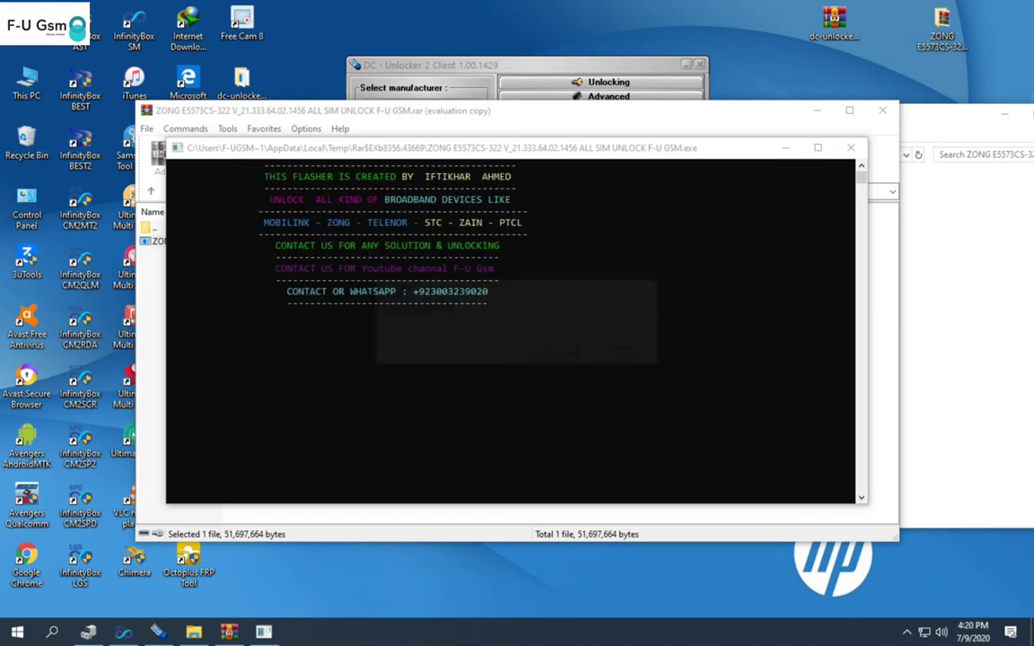
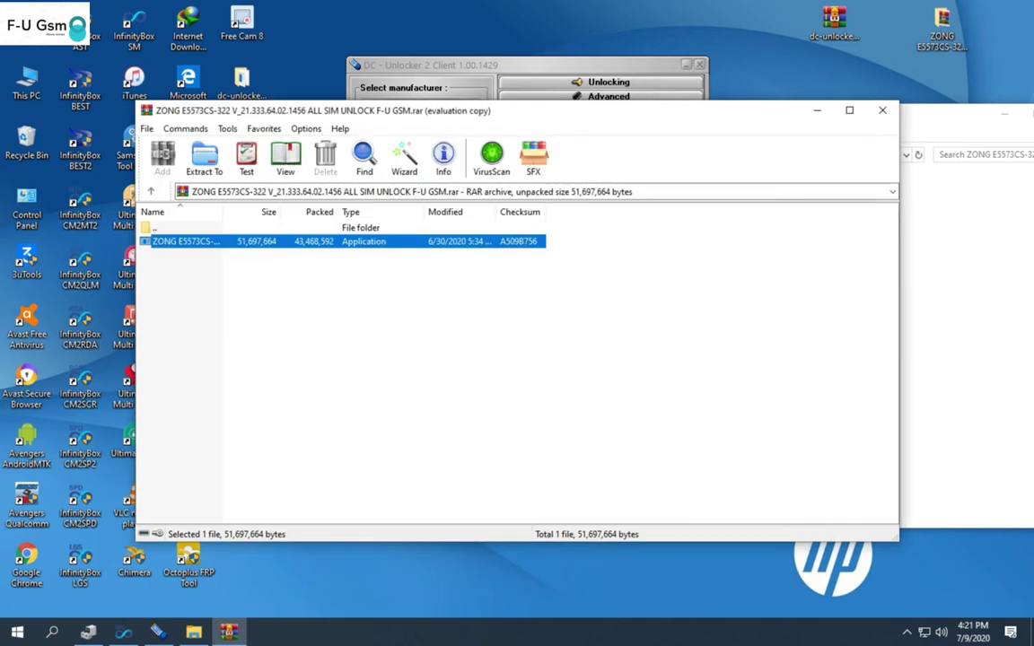
# - Close the ZONG E5573CS-322 firmware archive window with Escape
pyautogui.press('Escape')
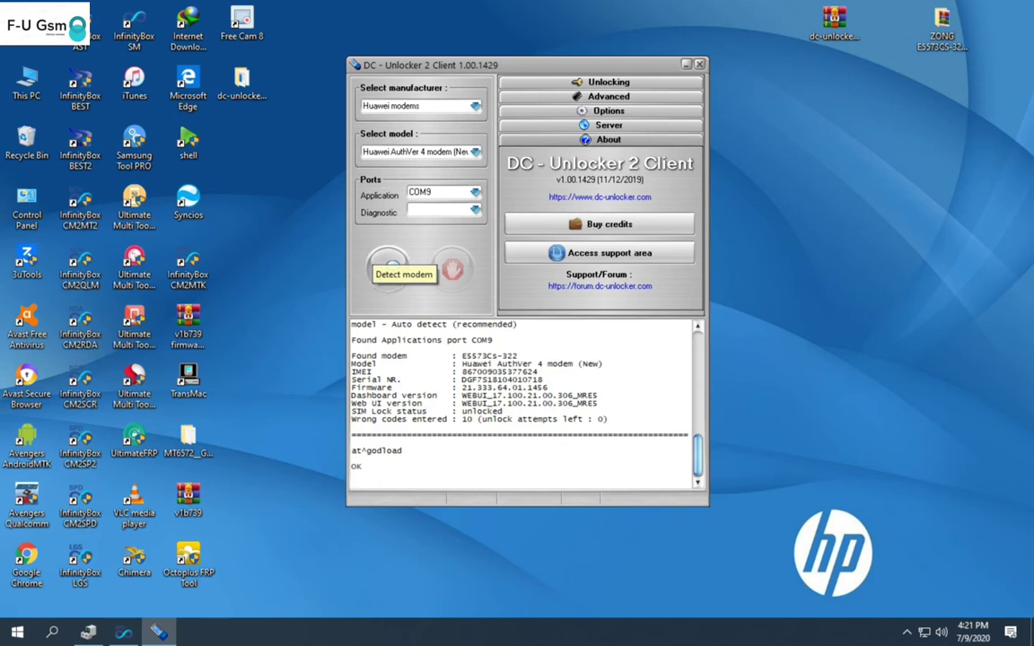
# - Bring up Device Manager from the taskbar to check the modem's COM9 PC UI Interface port
pyautogui.click(88, 633)
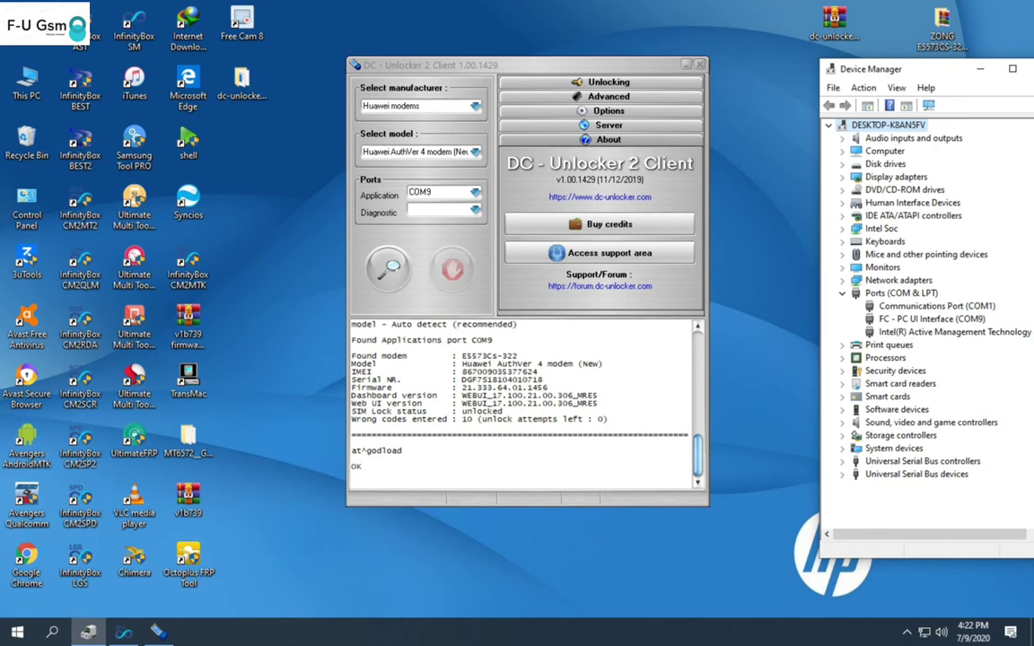
# - Re-detect the modem on the PC UI Interface (COM9) and highlight firmware 21.333.64.02.1456 and the IMEI
pyautogui.click(931, 319)
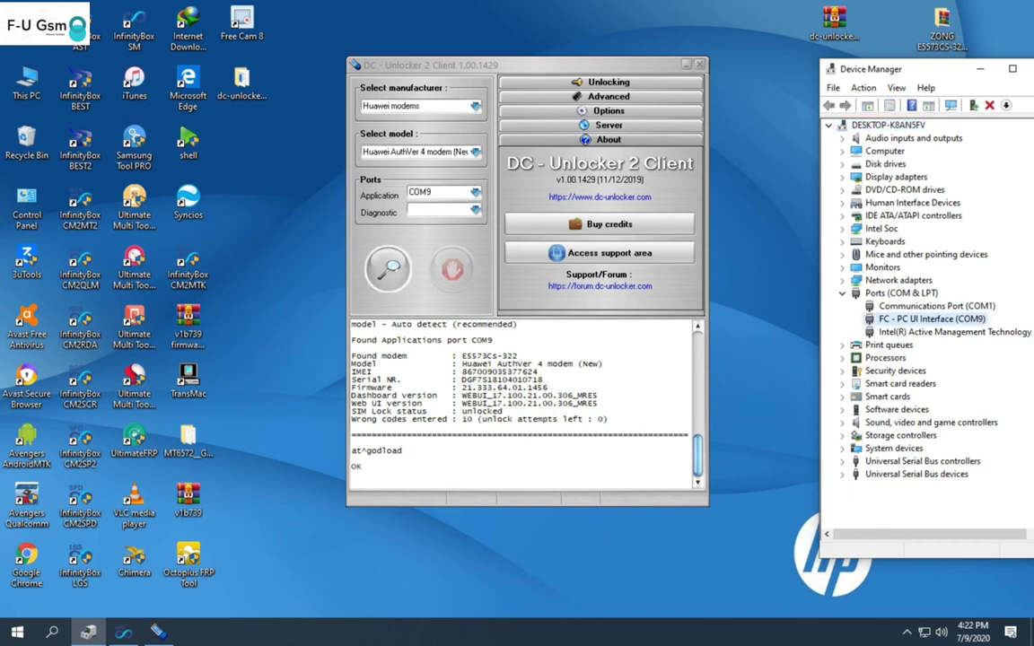
pyautogui.click(388, 268)
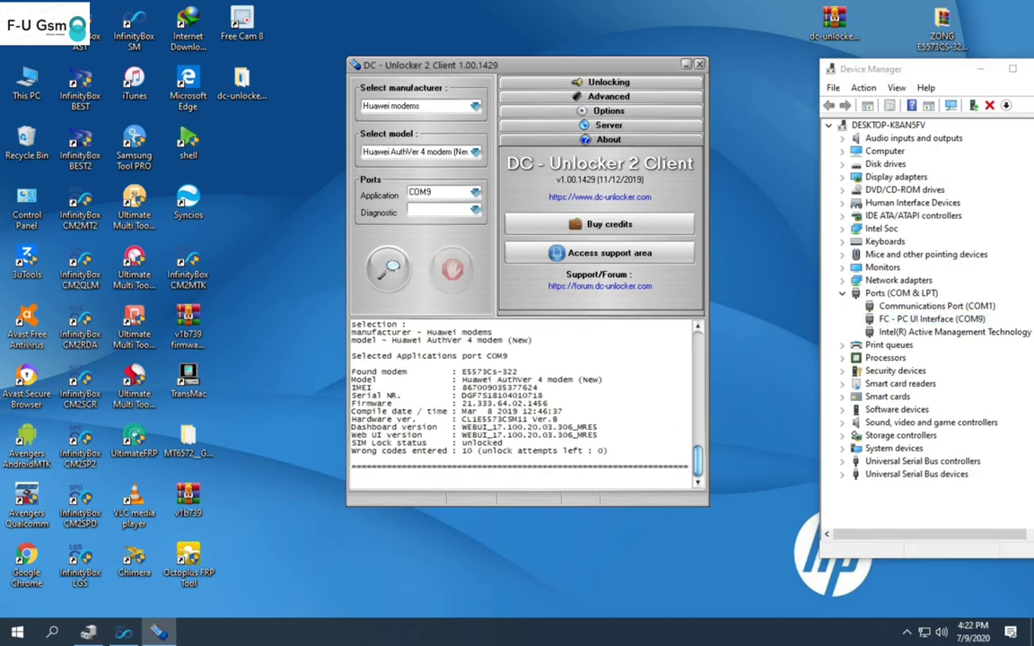
pyautogui.moveTo(548, 403); pyautogui.dragTo(453, 404)
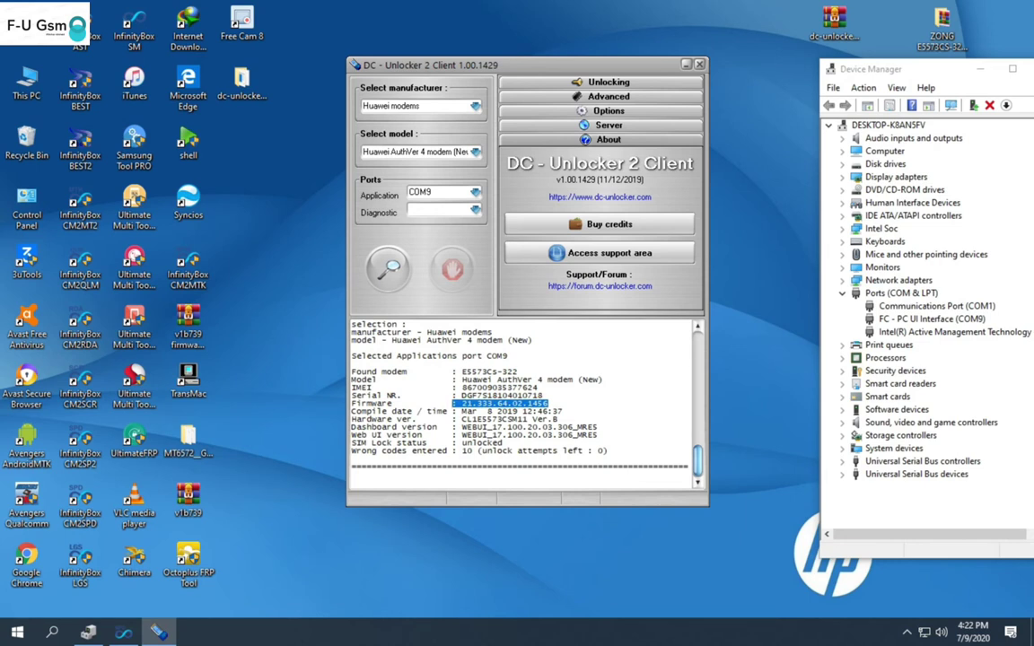
pyautogui.click(549, 403)
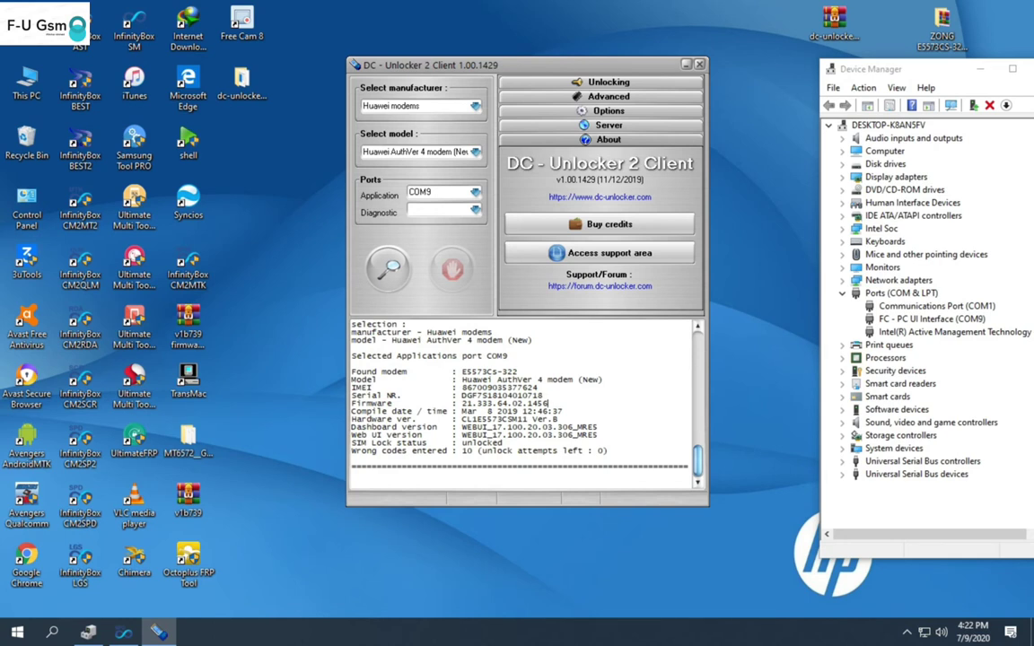
pyautogui.click(538, 387)
# - Open the Comaanad IMEi file from This PC > (F:) OPPO MTK > HUAWEI CLOUD+DONGLE
pyautogui.doubleClick(26, 81)
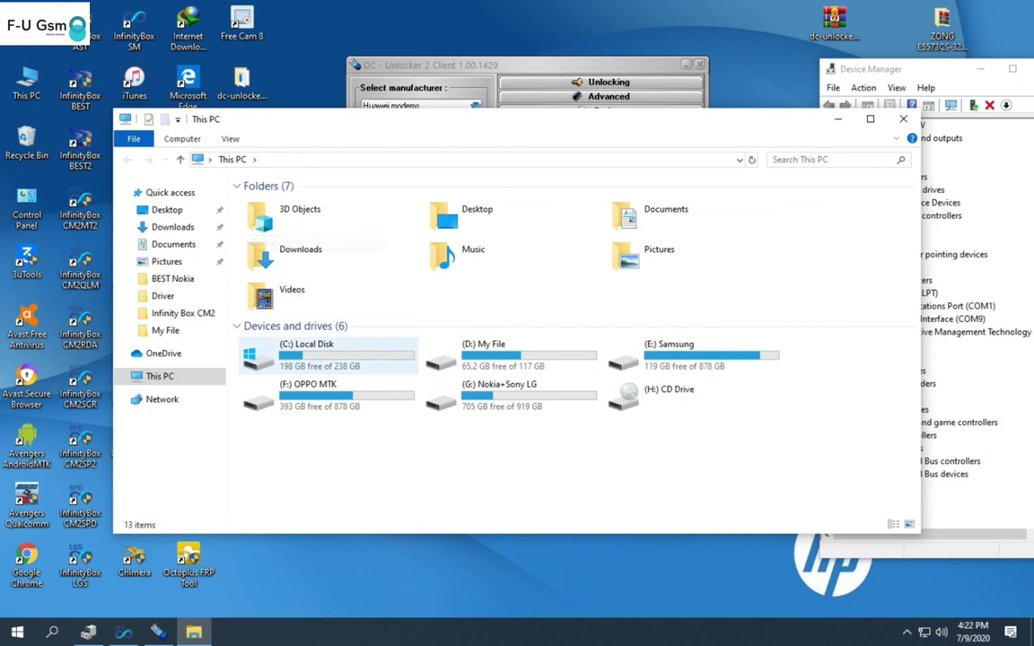
pyautogui.doubleClick(308, 393)
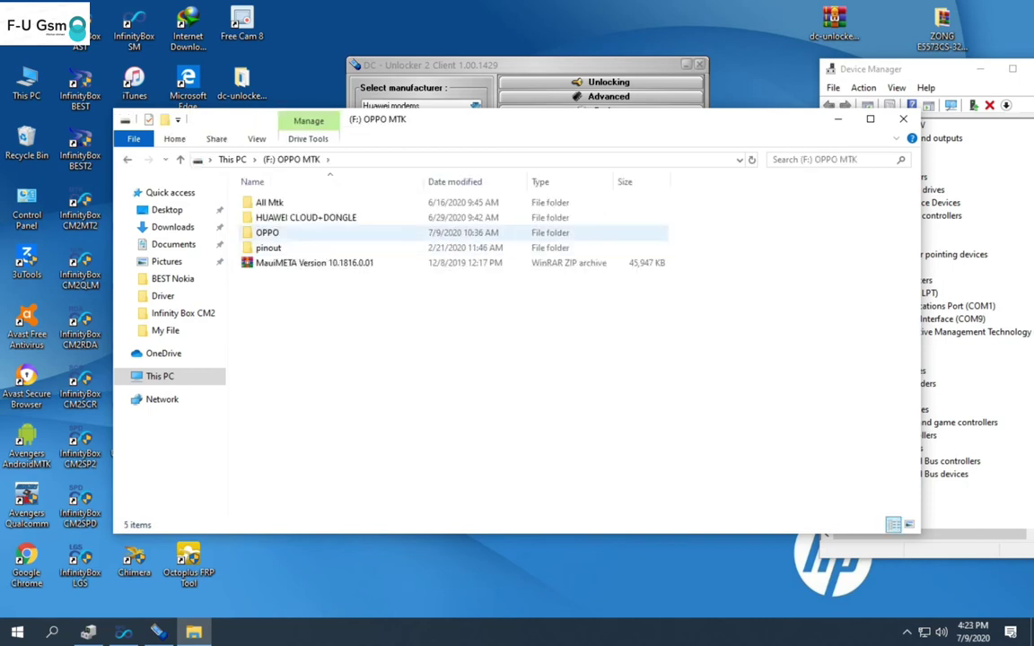
pyautogui.doubleClick(306, 218)
pyautogui.scroll(-5, 314, 463)
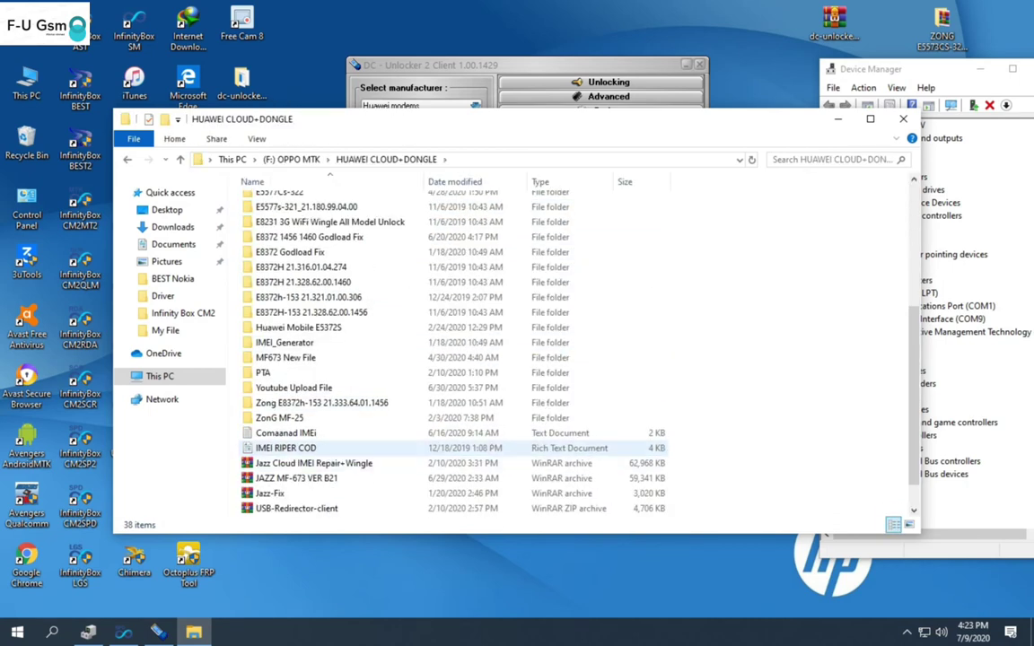
pyautogui.doubleClick(286, 432)
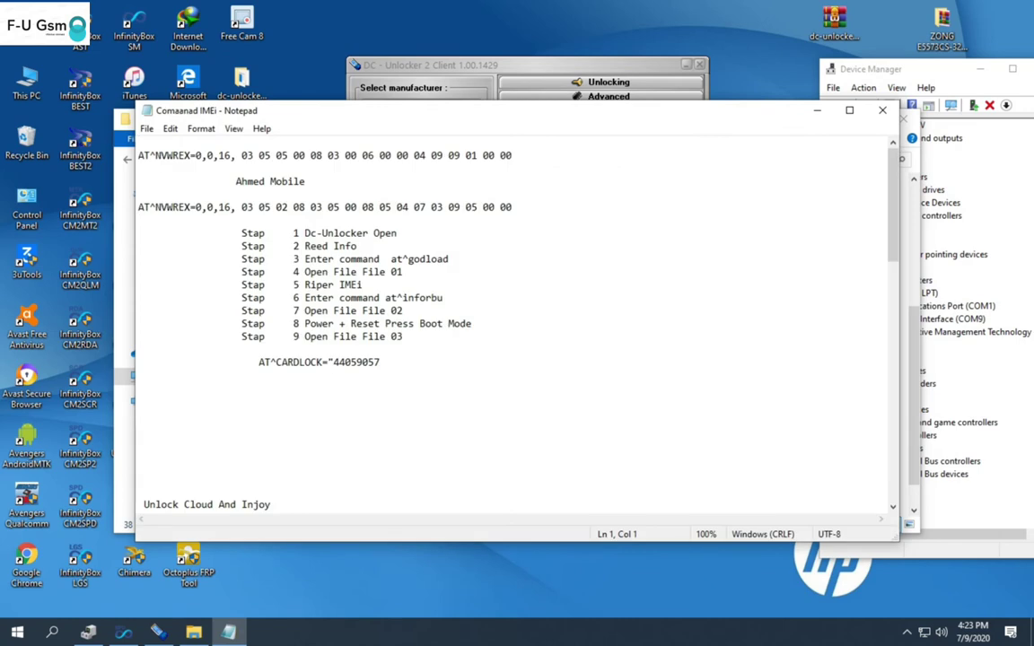
# - Copy the AT^NVWREX command line near the file's end, then close Notepad with Alt+F4
pyautogui.scroll(-6, 512, 333)
pyautogui.scroll(-10, 517, 323)
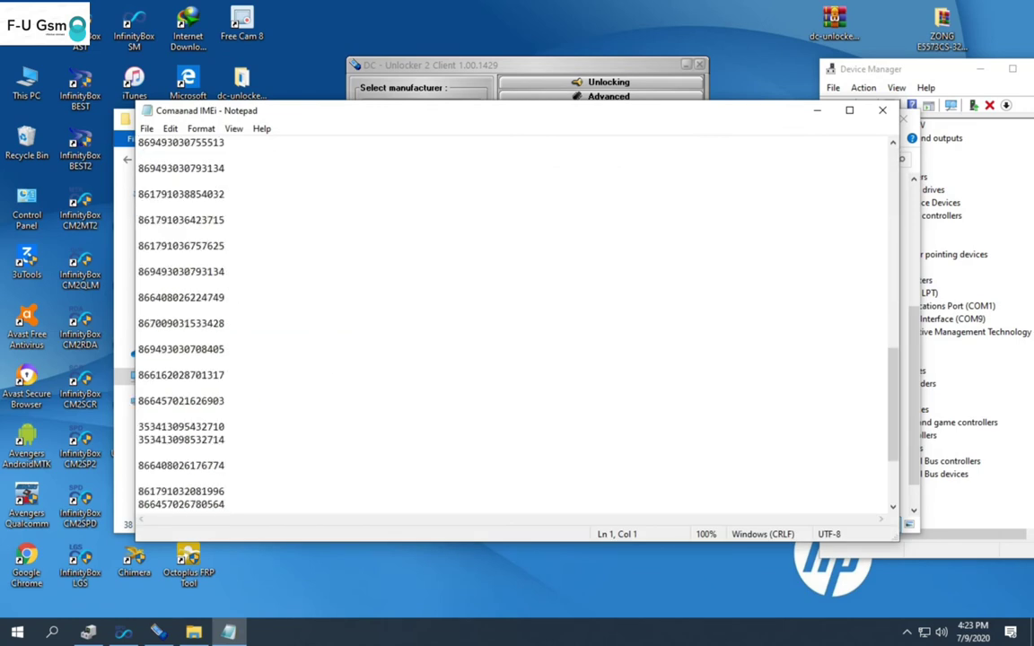
pyautogui.moveTo(514, 414); pyautogui.dragTo(135, 413)
pyautogui.rightClick(133, 414)
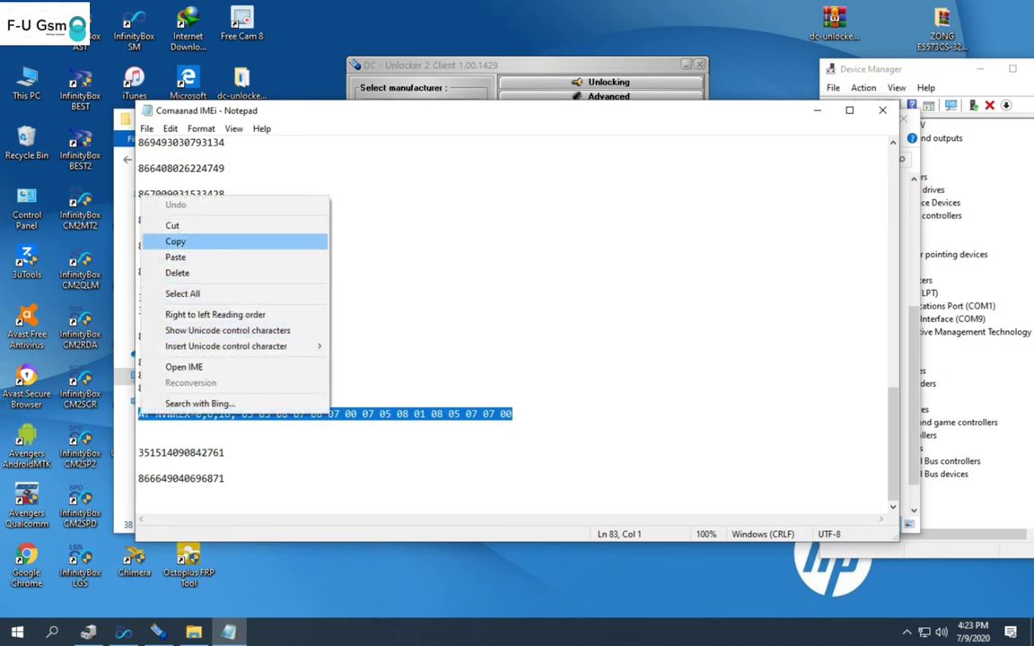
pyautogui.click(170, 237)
pyautogui.hotkey('alt', 'F4')
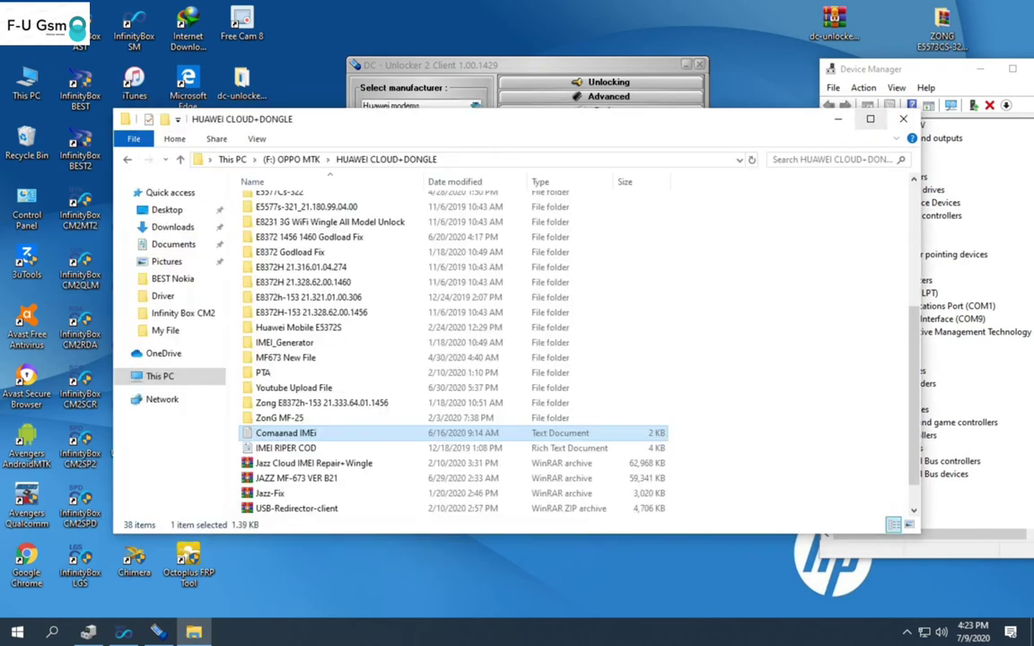
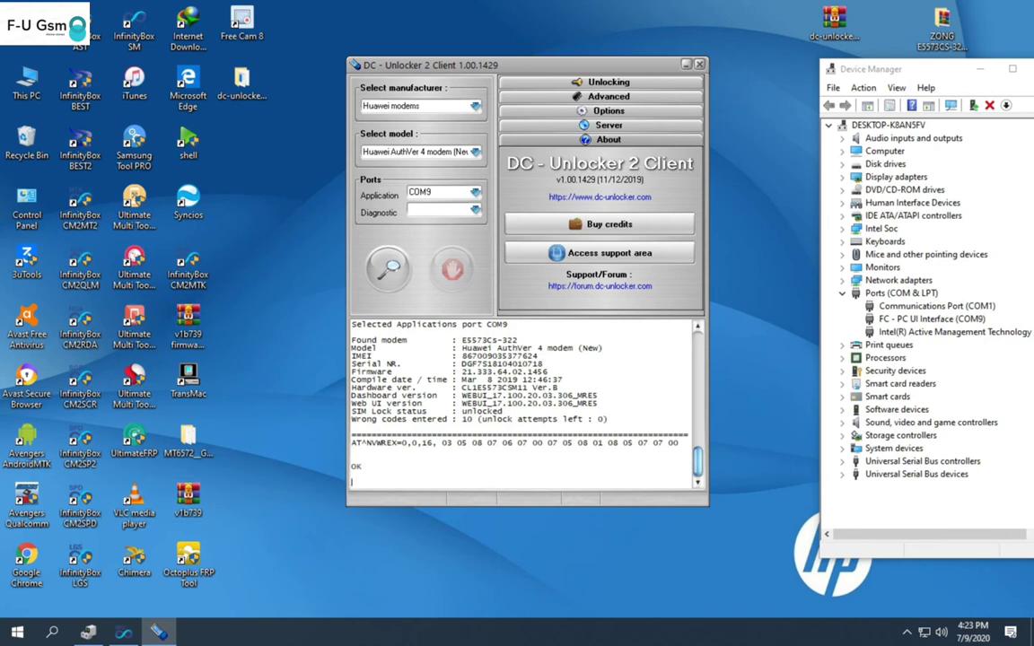
# - Open the Comaanad IMEi notes in This PC > (F:) OPPO MTK > HUAWEI CLOUD+DONGLE
pyautogui.click(27, 79)
pyautogui.doubleClick(27, 79)
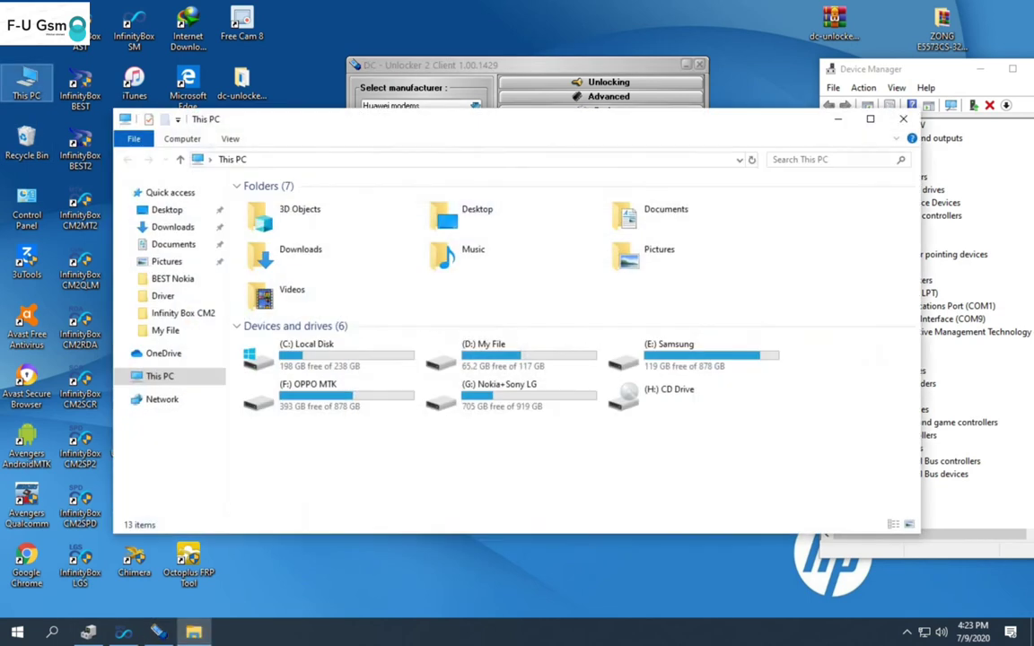
pyautogui.click(310, 395)
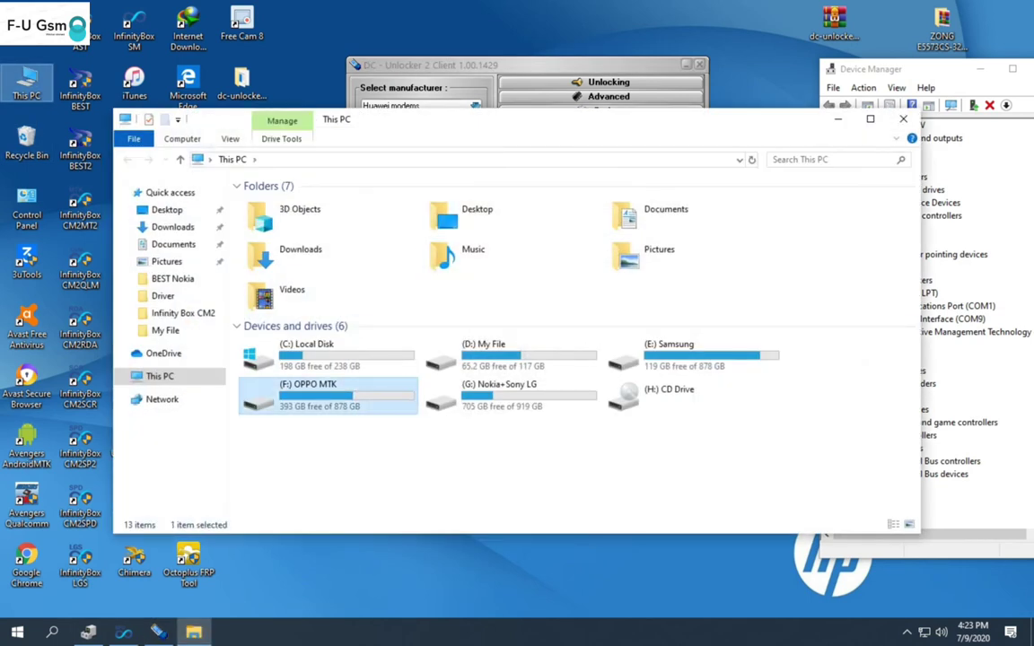
pyautogui.doubleClick(310, 395)
pyautogui.doubleClick(306, 217)
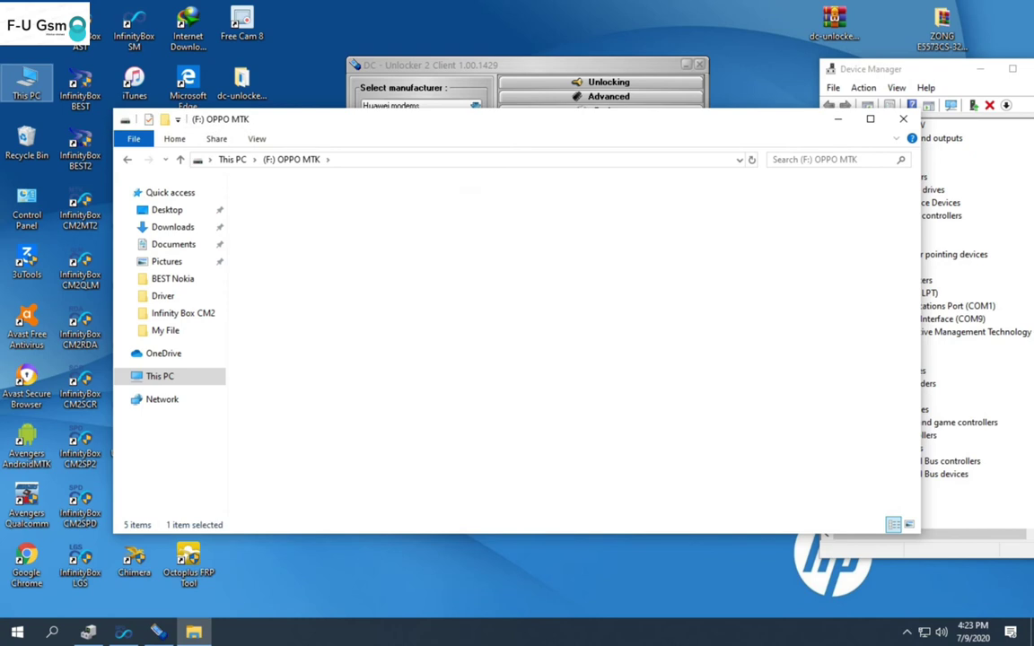
pyautogui.scroll(-6, 332, 460)
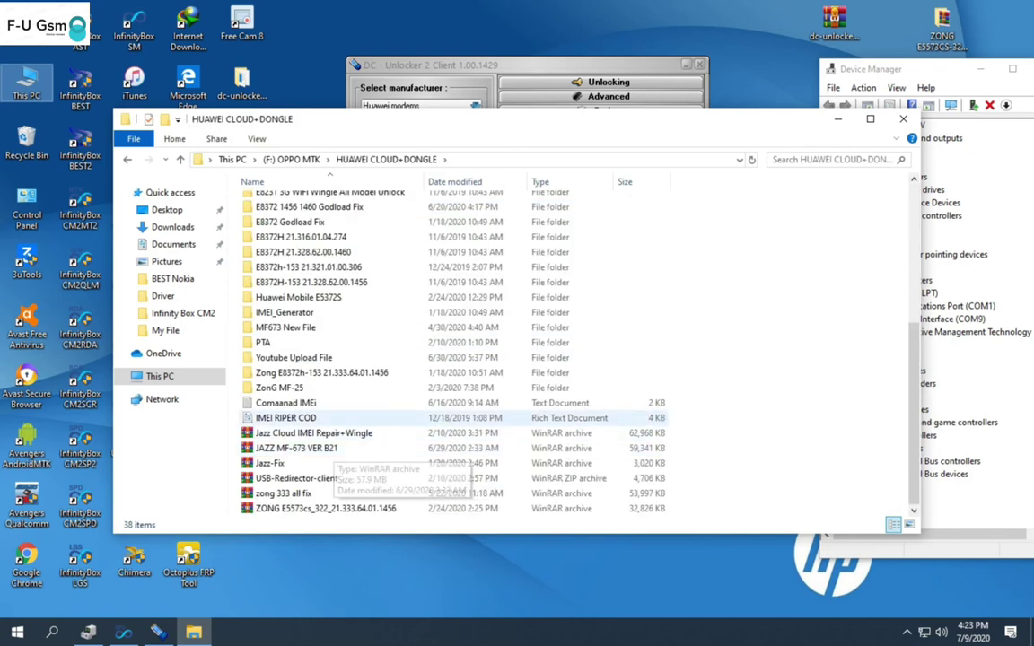
pyautogui.click(285, 403)
pyautogui.press('Return')
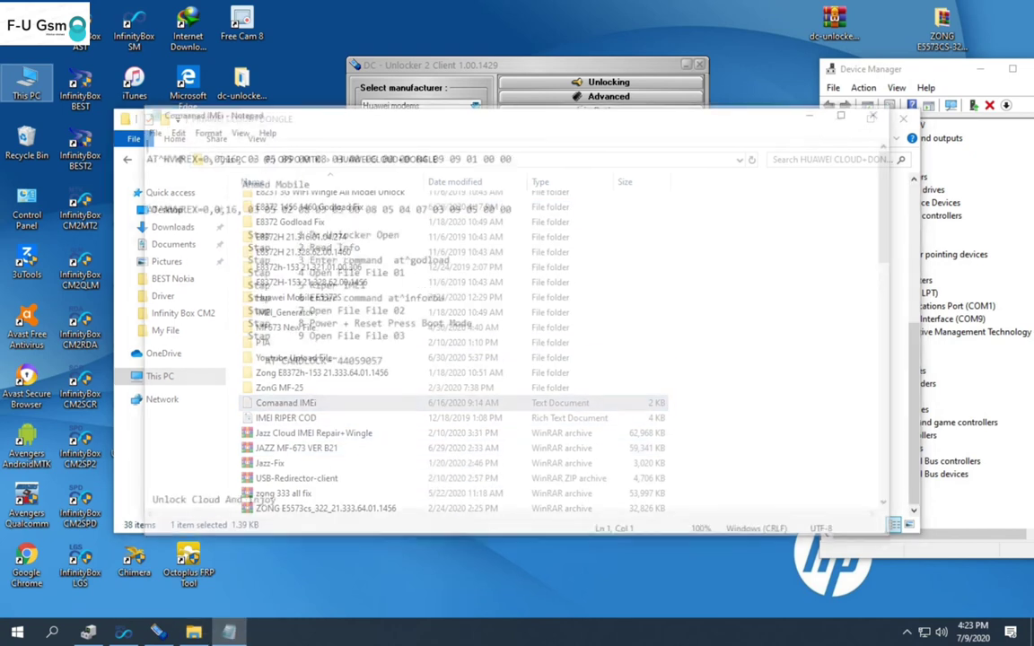
# - Copy the at^inforbu command from the notes and close Notepad
pyautogui.moveTo(444, 297); pyautogui.dragTo(385, 298)
pyautogui.rightClick(387, 299)
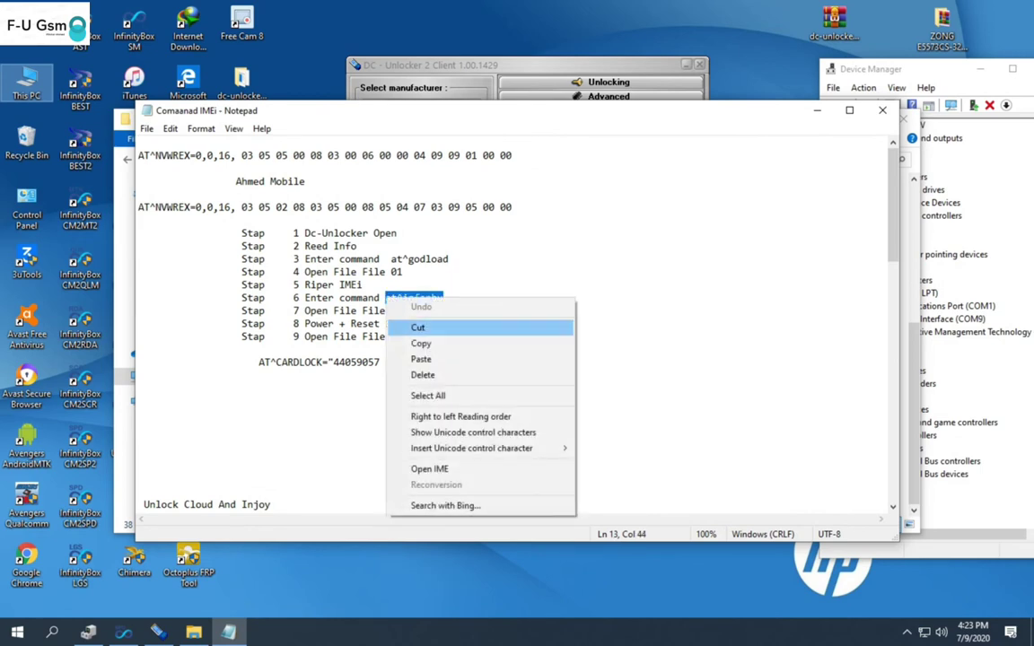
pyautogui.click(422, 344)
pyautogui.click(903, 119)
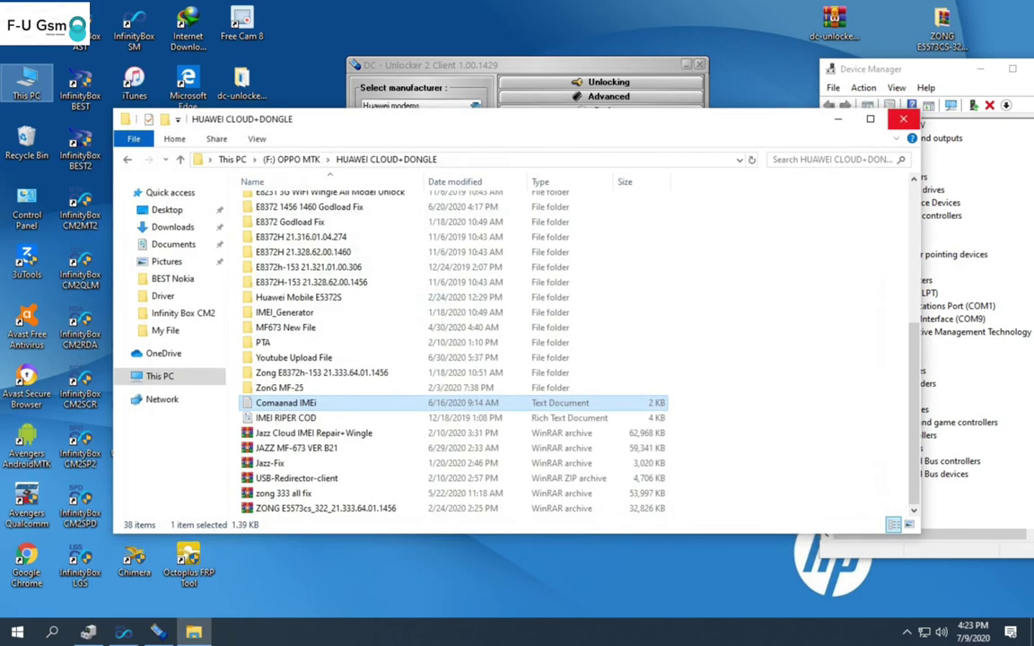
# - Paste the at^inforbu command into the DC-Unlocker console and send it to the modem
pyautogui.click(924, 111)
pyautogui.rightClick(406, 481)
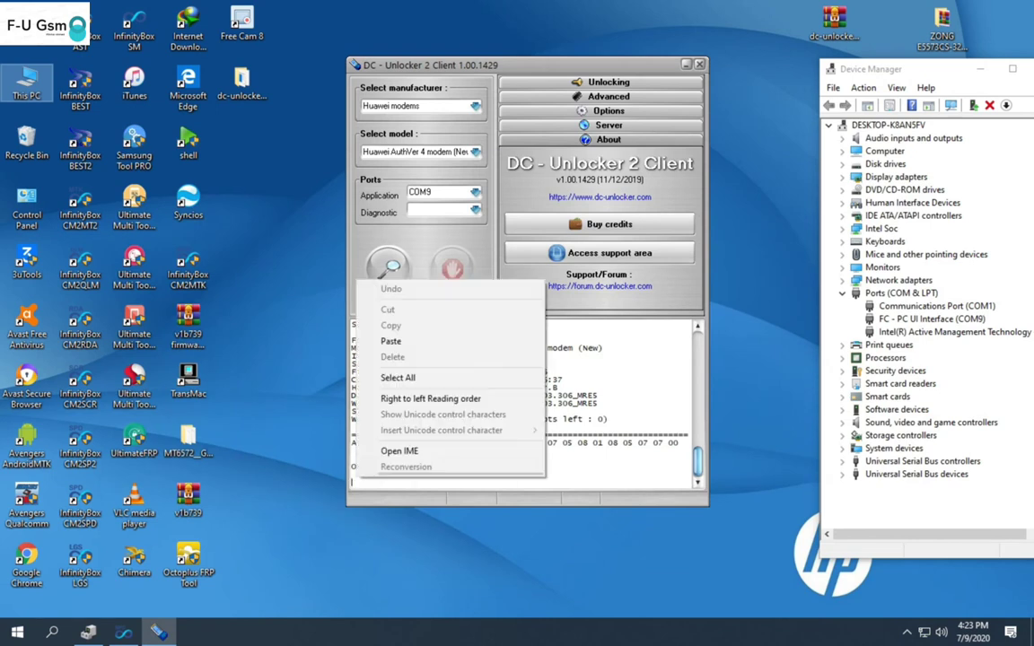
pyautogui.click(431, 341)
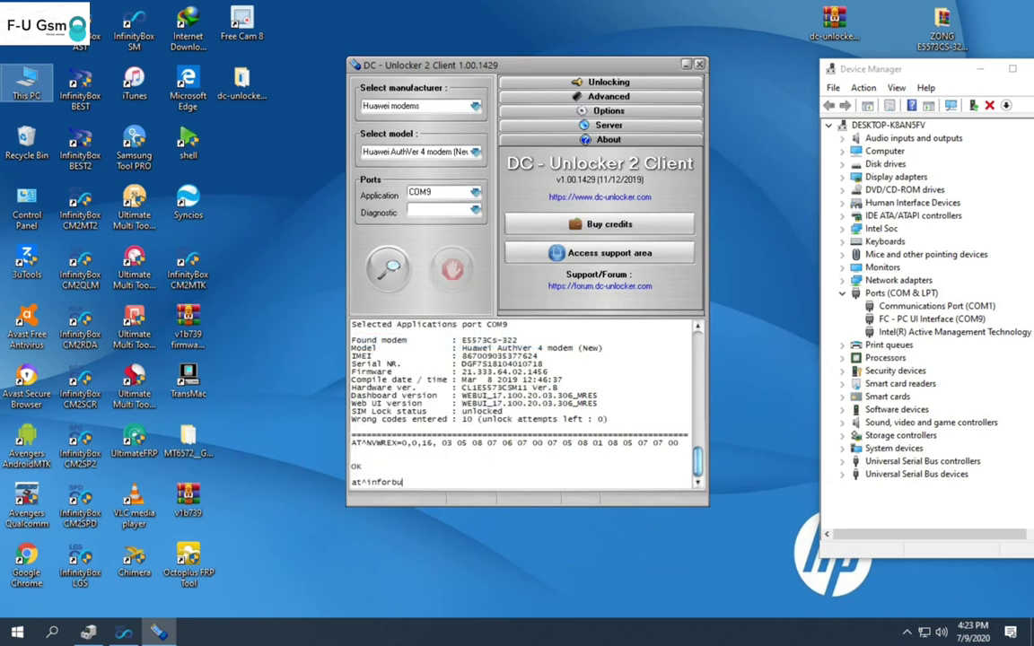
pyautogui.press('Return')
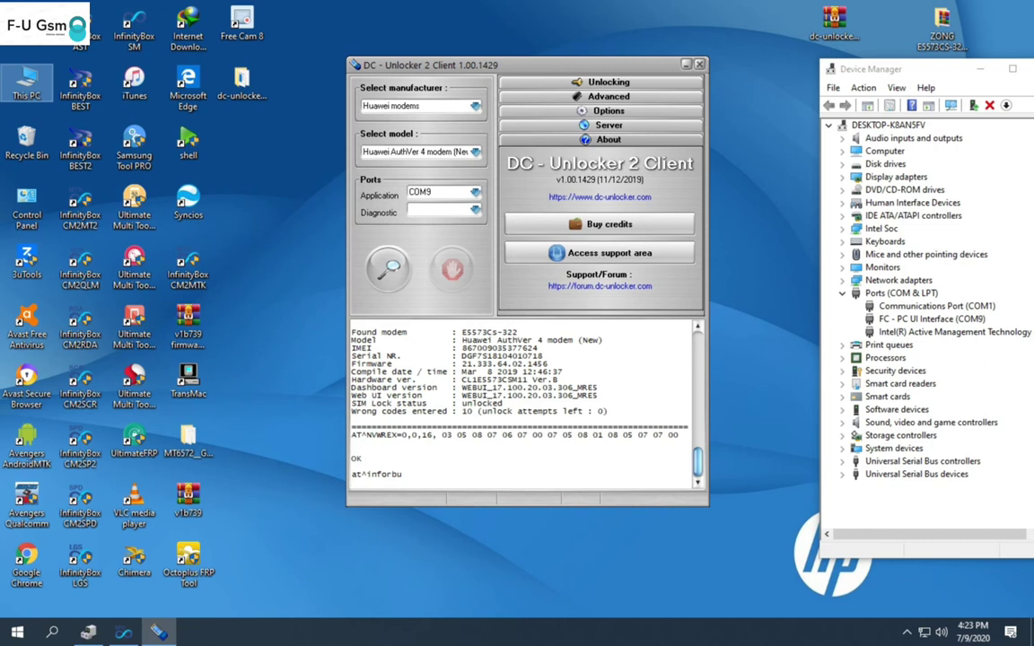
# - Re-detect the E5573Cs-322 modem, check its new IMEI, and refresh the desktop
pyautogui.click(395, 270)
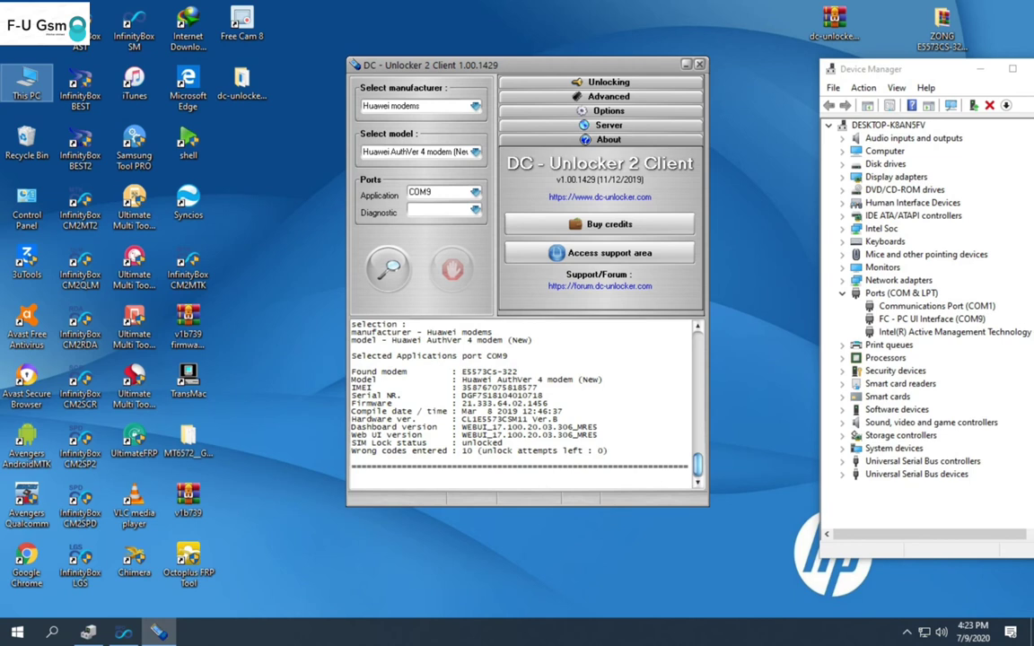
pyautogui.moveTo(537, 387); pyautogui.dragTo(458, 388)
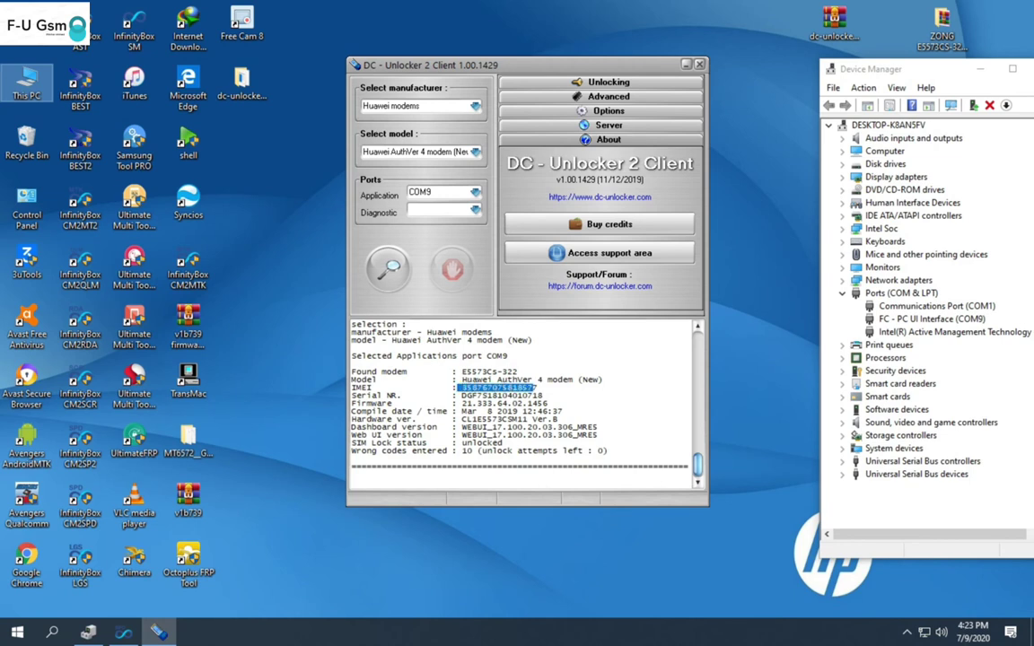
pyautogui.click(563, 410)
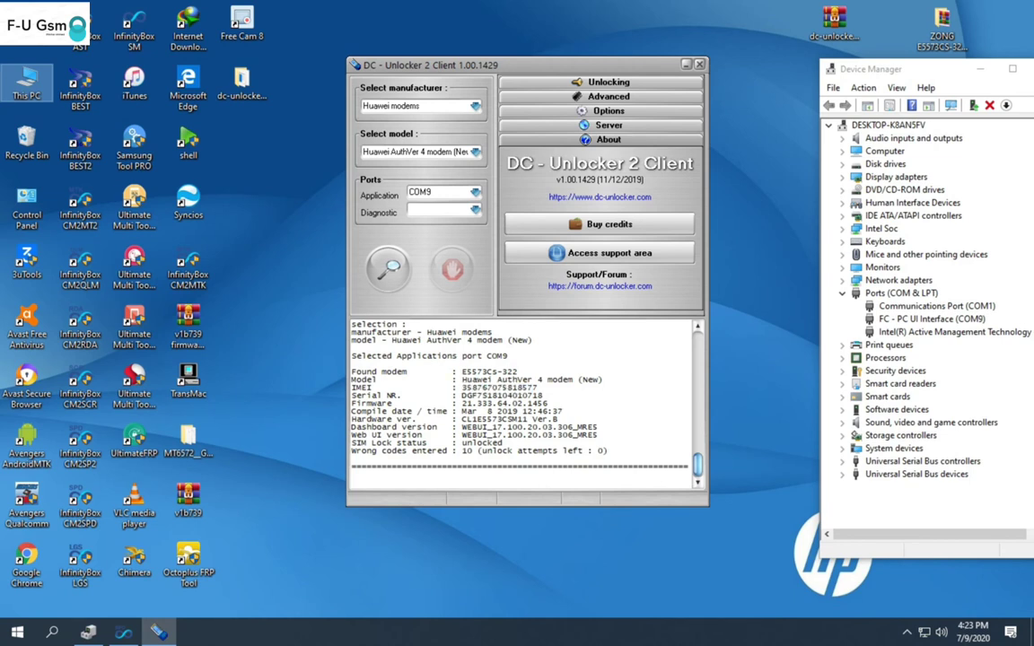
pyautogui.rightClick(815, 332)
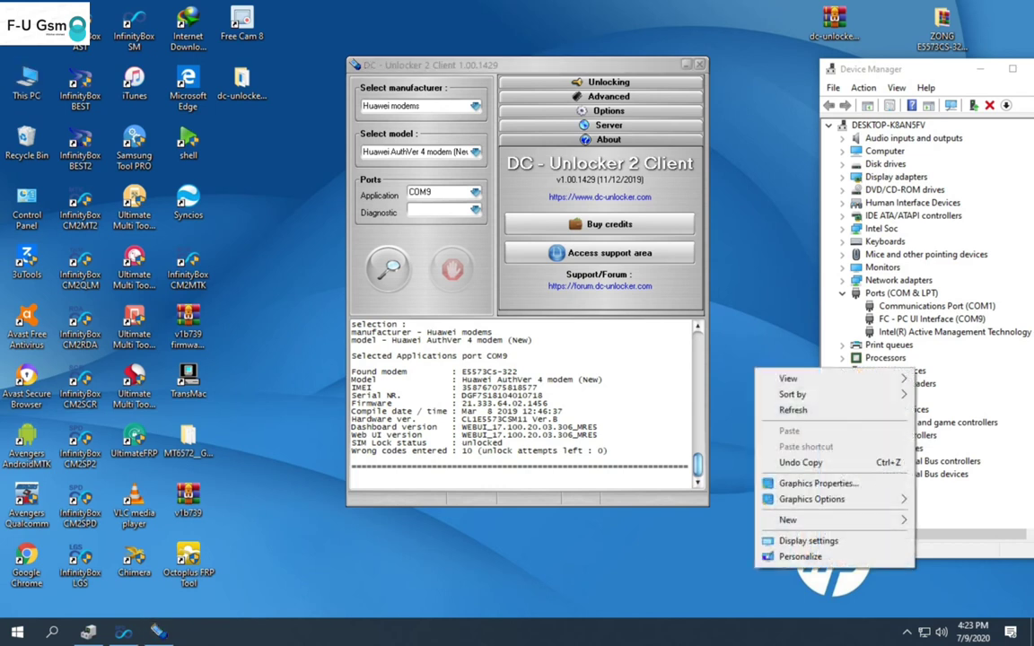
pyautogui.click(793, 410)
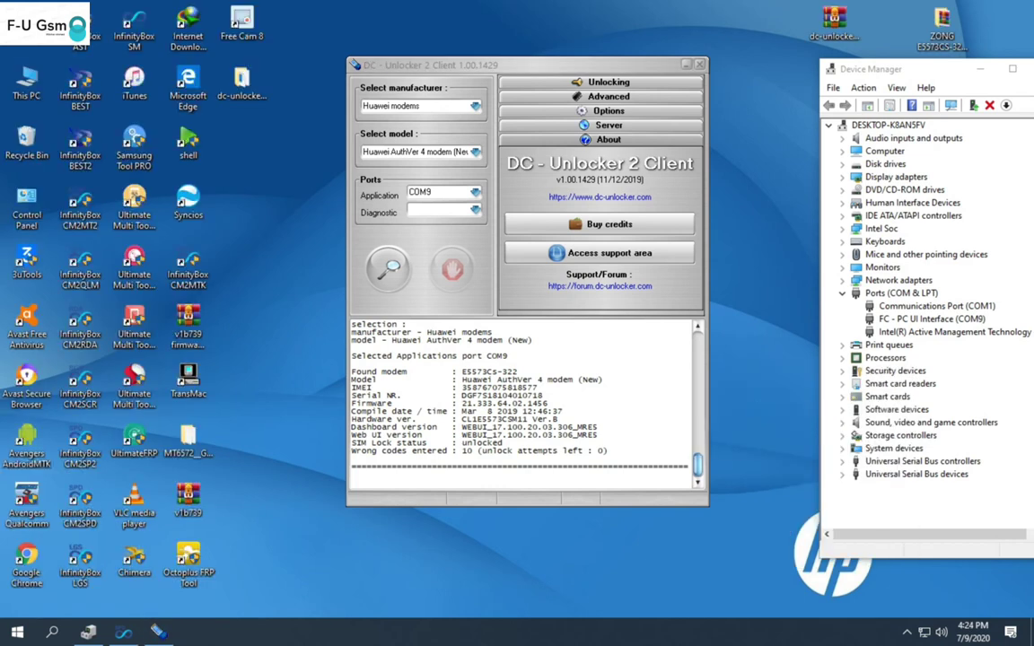
# - Send AT^RESET to the modem, re-detect it (modem not found), and check Device Manager for COM9
pyautogui.click(387, 268)
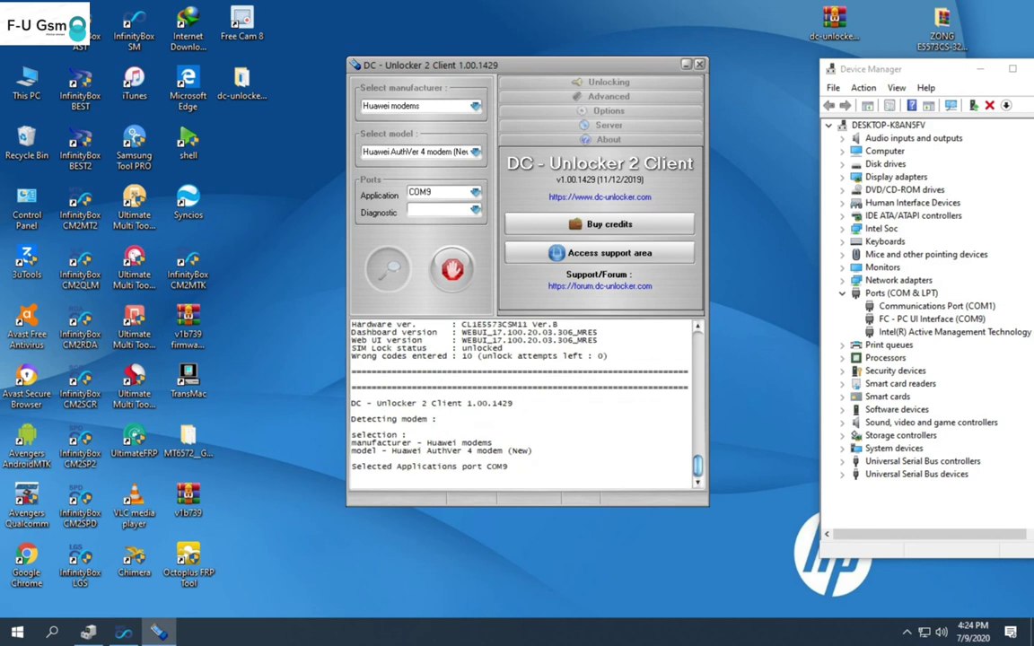
pyautogui.write('AT')
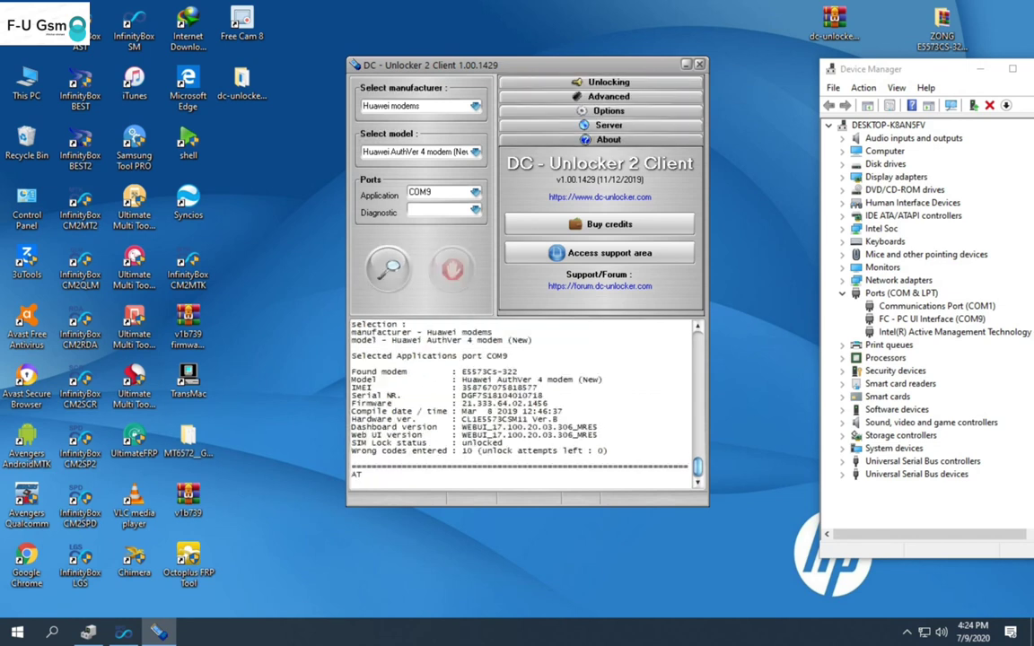
pyautogui.write('^RESET')
pyautogui.press('Return')
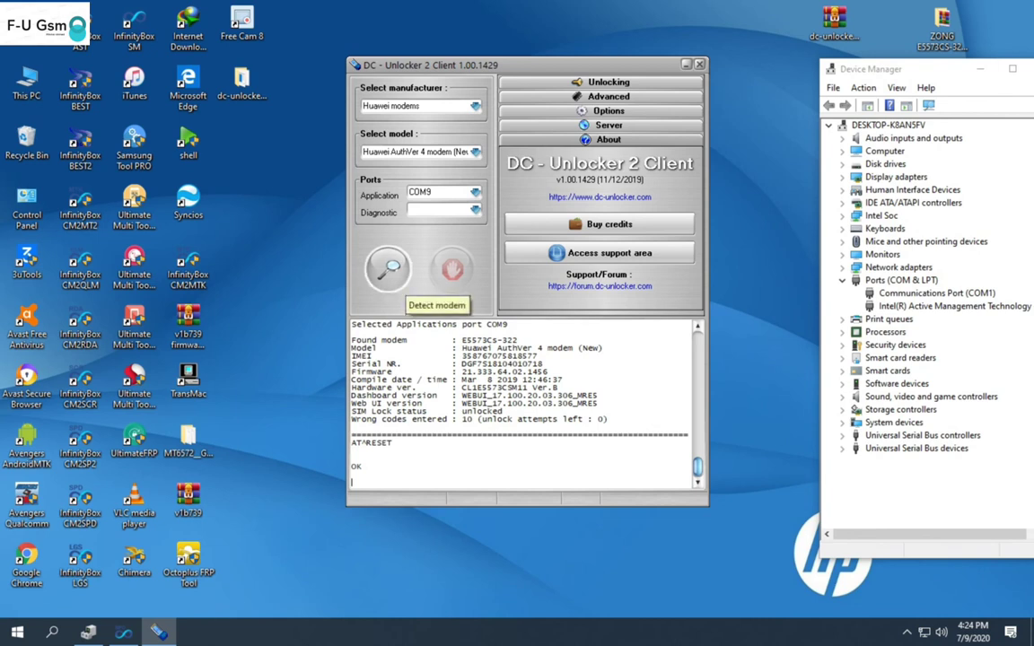
pyautogui.click(388, 269)
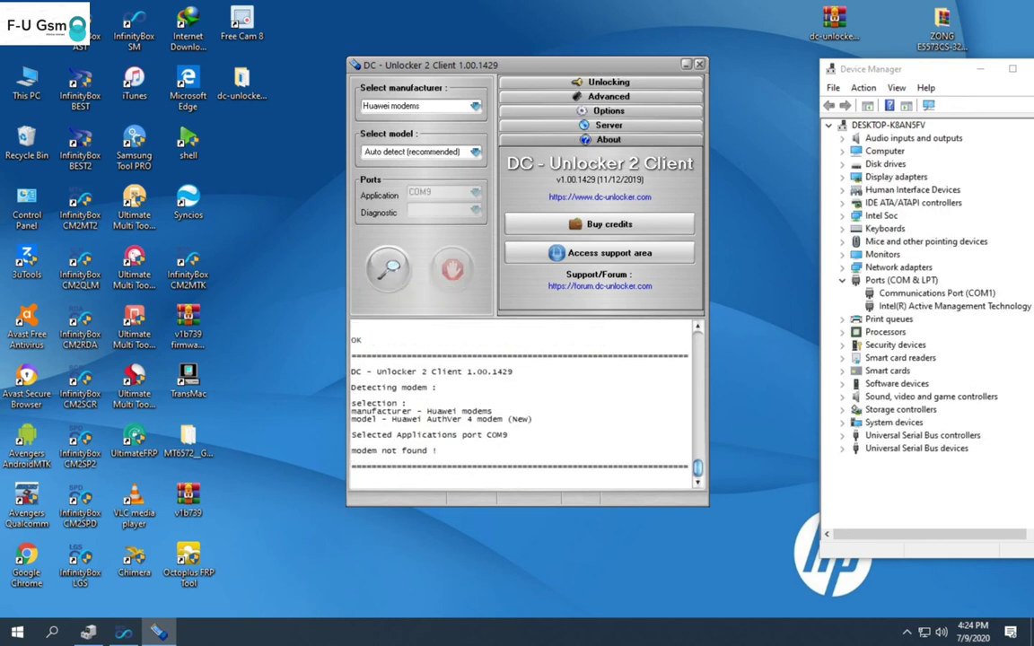
pyautogui.click(954, 306)
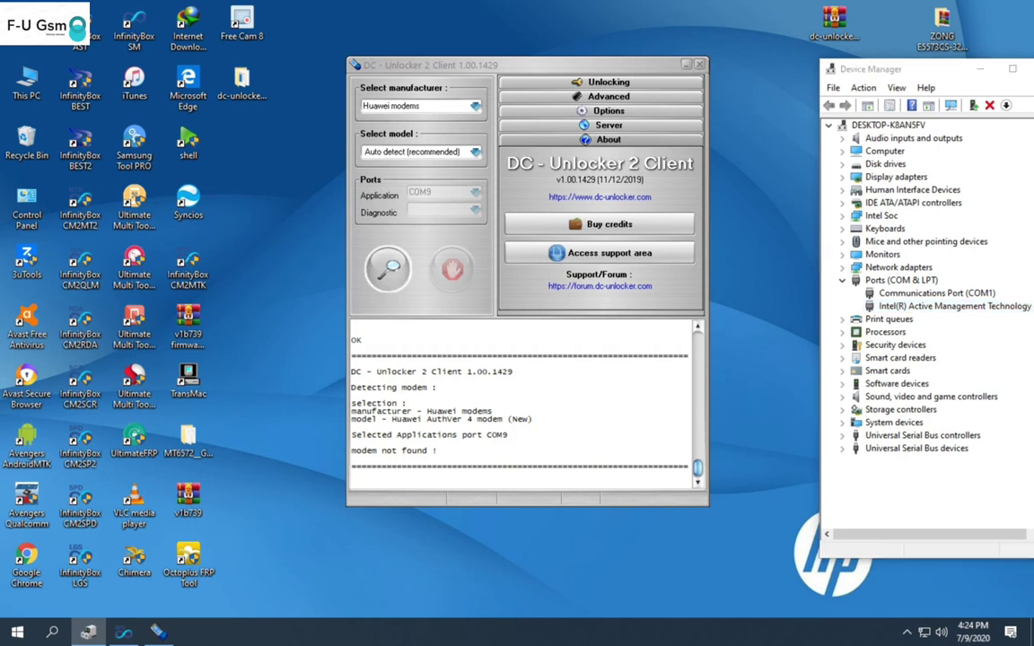
# - Retry modem detection, then close the MSN tab to reveal the 192.168.8.1 login page
pyautogui.click(388, 269)
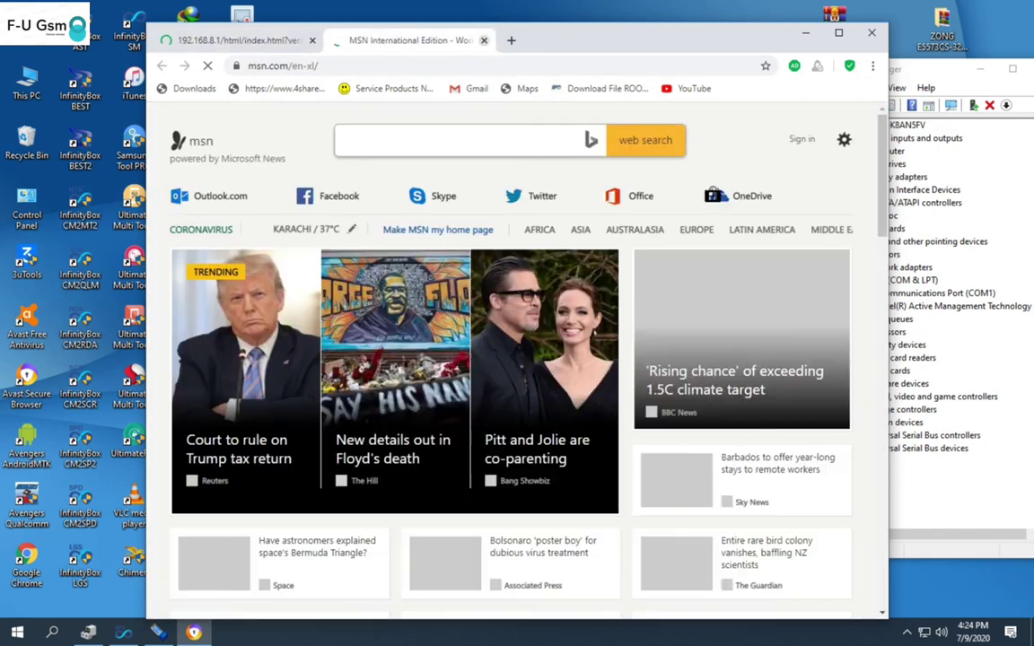
pyautogui.hotkey('ctrl', 'w')
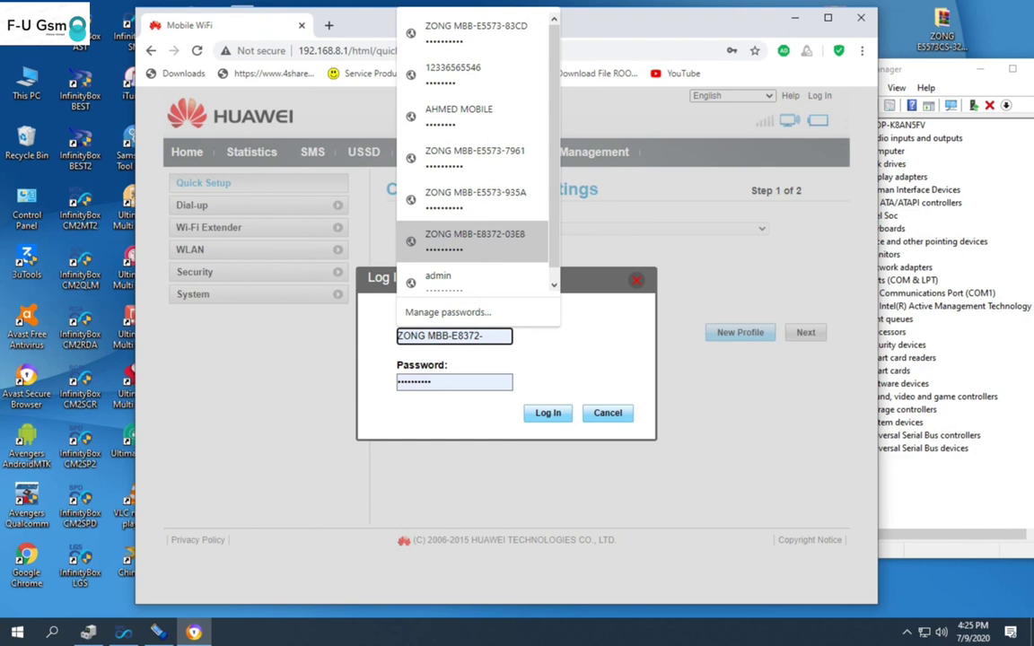
# - Log in as admin with the corrected saved password, dismiss the warning, and reach Quick Setup step 2
pyautogui.click(438, 276)
pyautogui.click(454, 382)
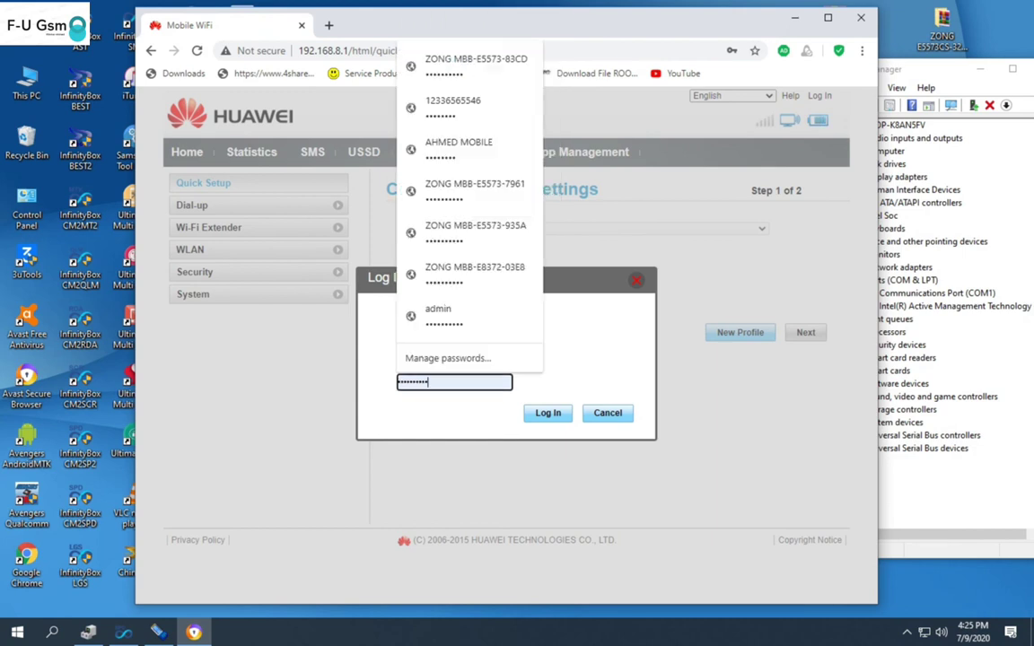
pyautogui.press('Escape')
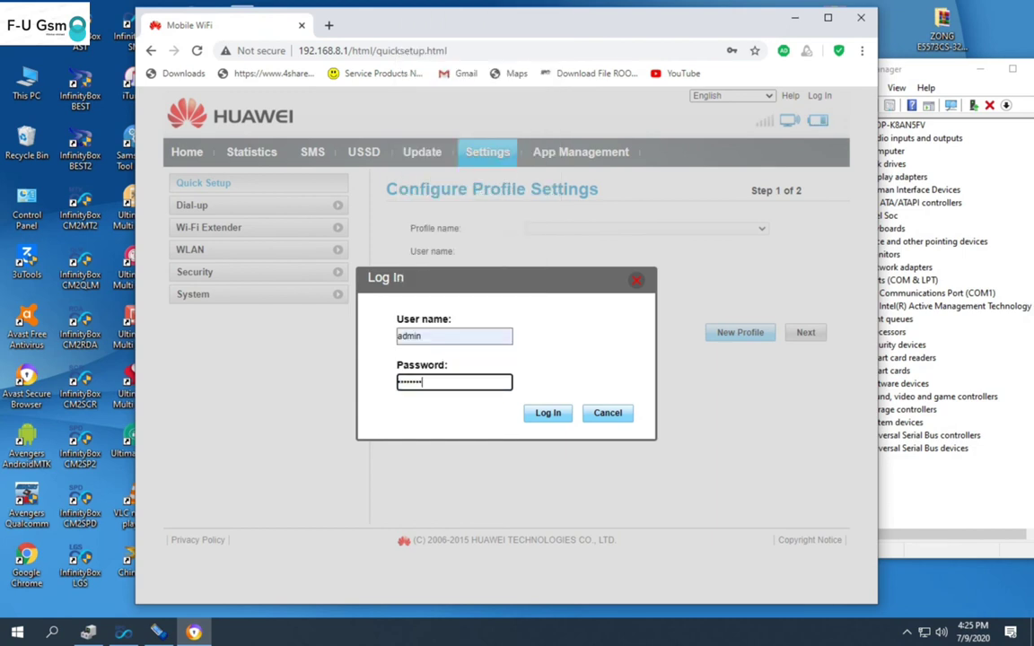
pyautogui.press('BackSpace')
pyautogui.write('n')
pyautogui.press('Tab')
pyautogui.press('Return')
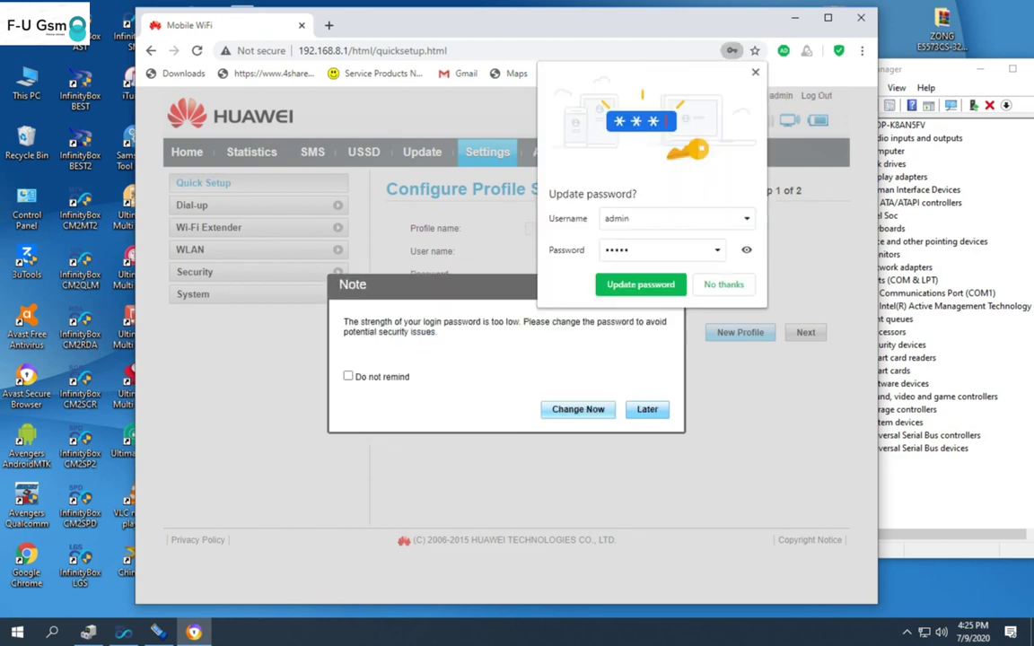
pyautogui.press('Return')
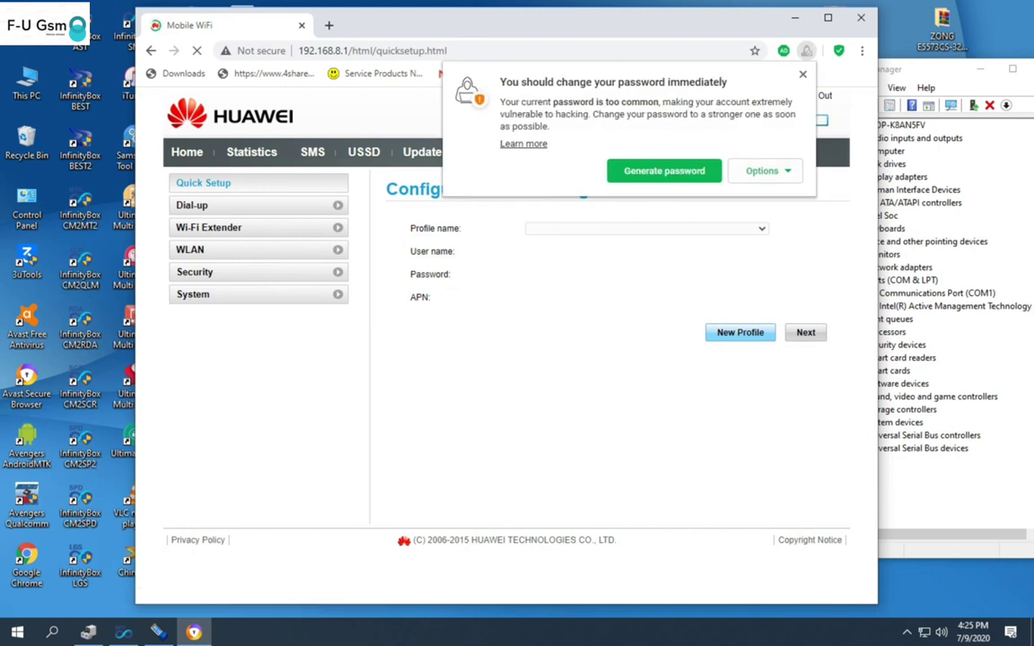
pyautogui.press('Return')
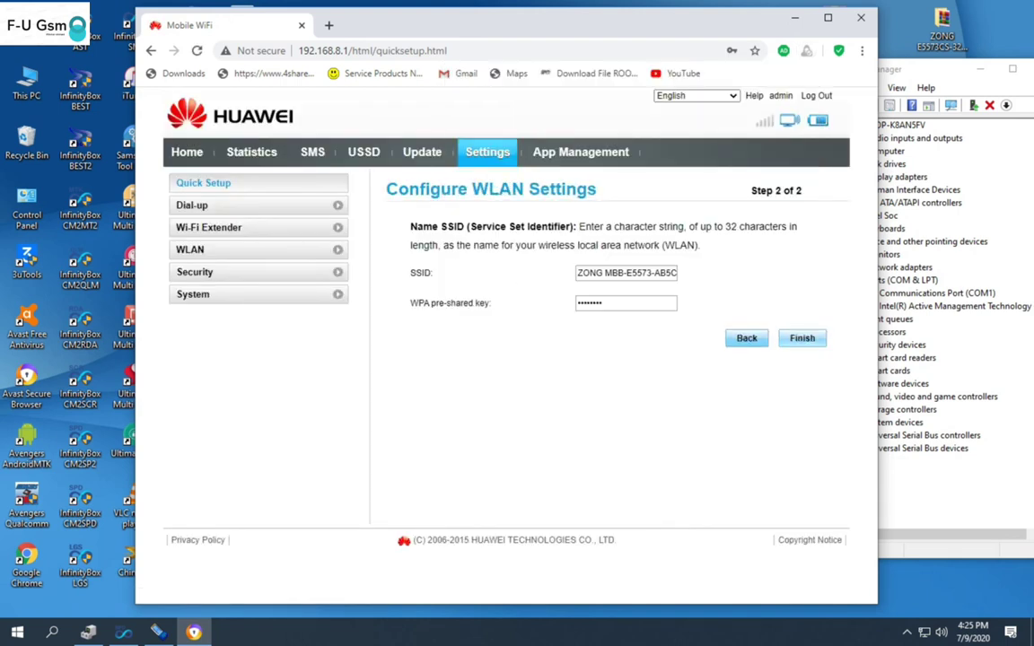
# - Complete the quick setup and follow the Connection Settings link under No service
pyautogui.press('Return')
pyautogui.press('Return')
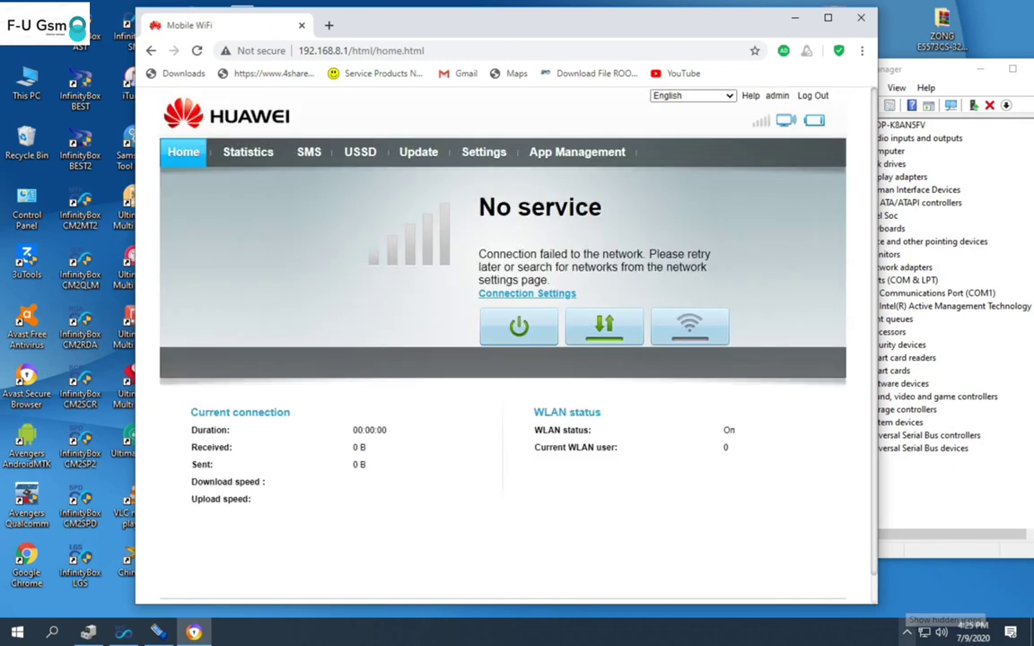
pyautogui.click(527, 294)
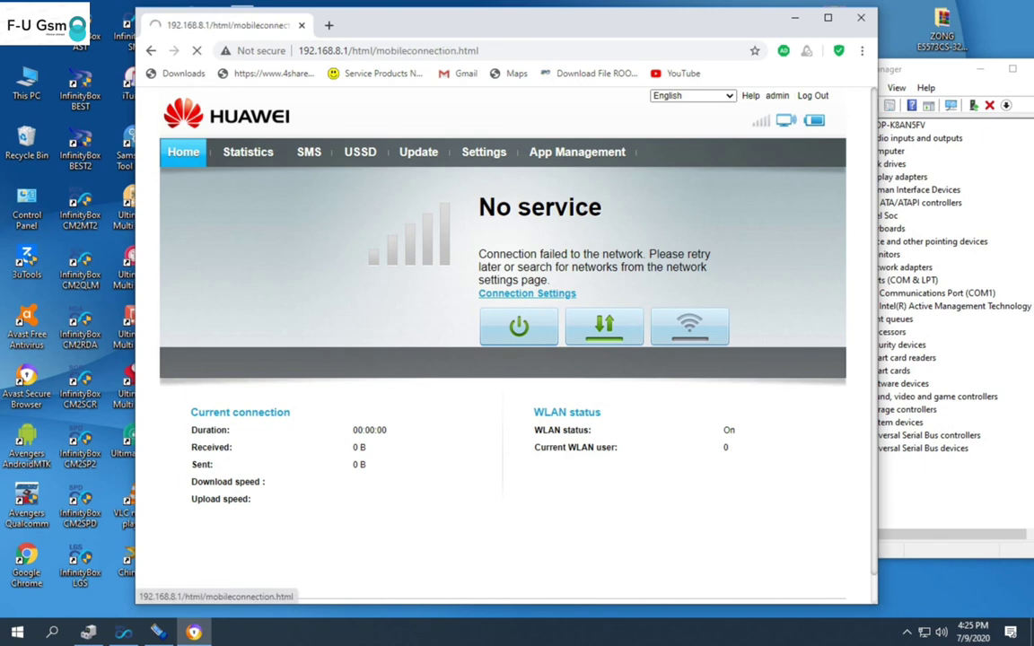
pyautogui.click(907, 633)
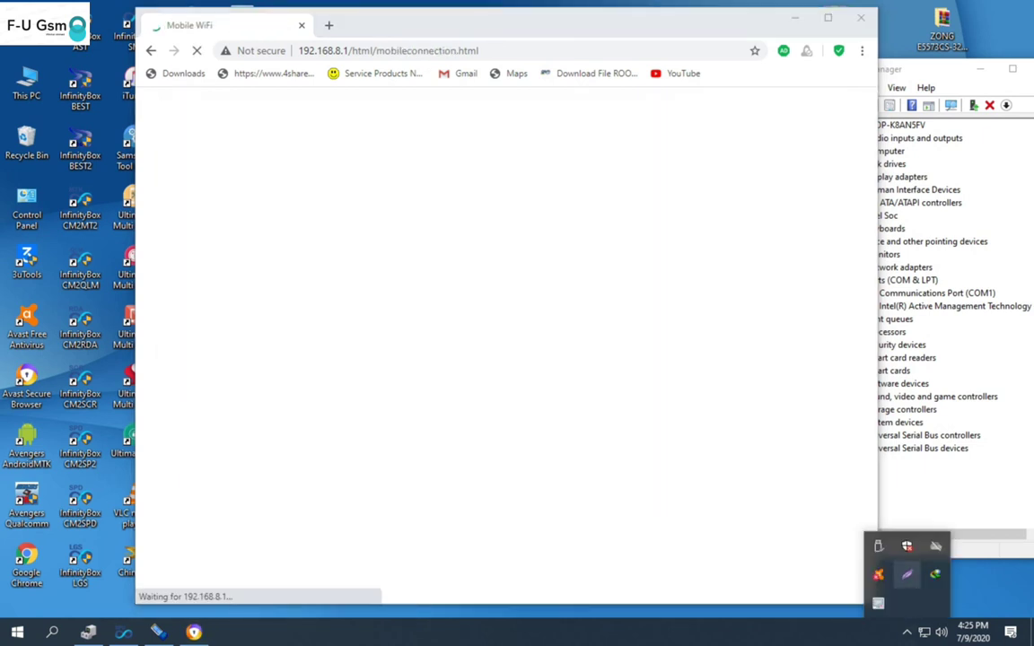